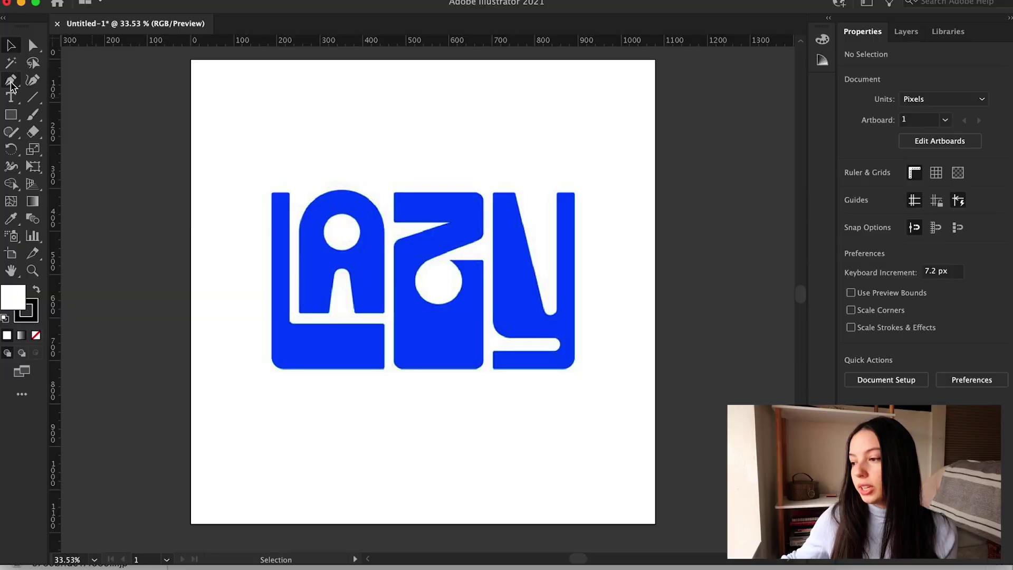
Step: Set up the Pen tool with no fill and a pink stroke colour, ff48c7
left_click(11, 82)
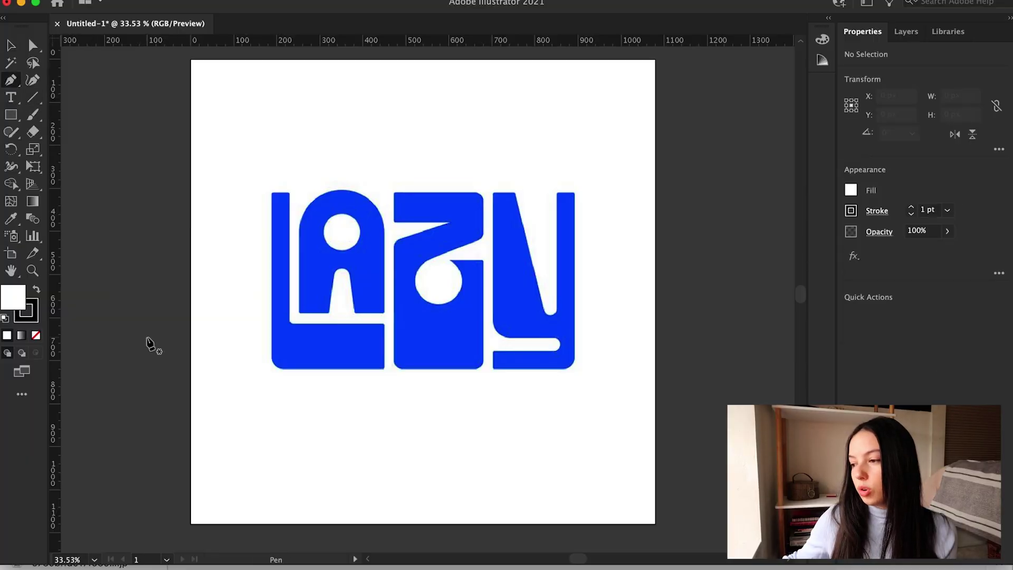
left_click(36, 337)
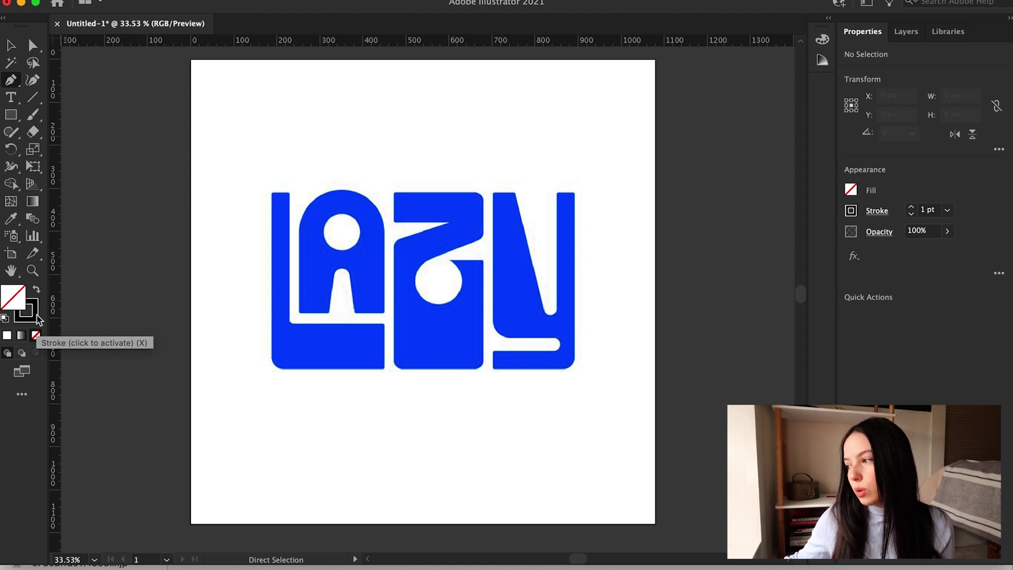
left_click(36, 317)
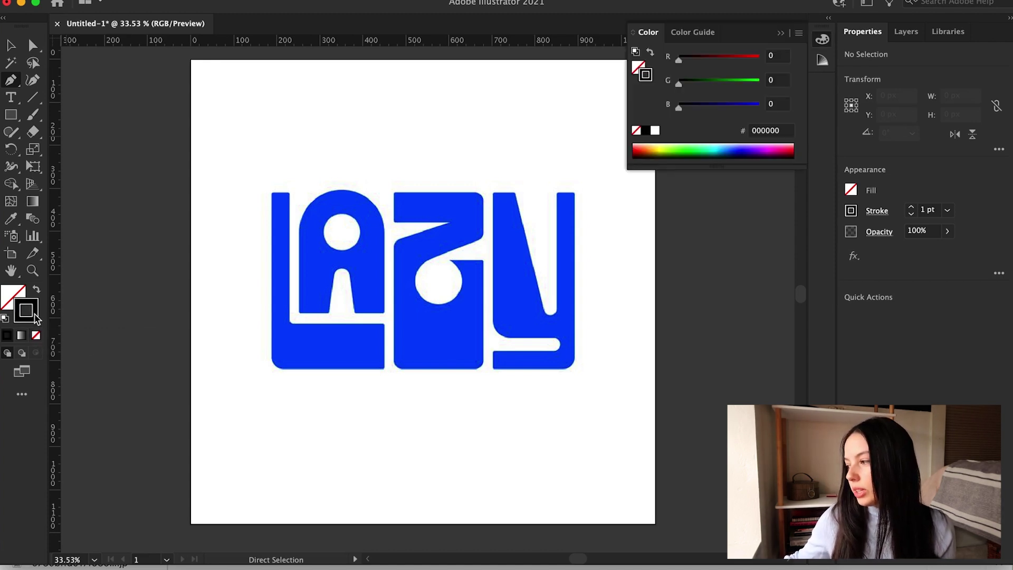
double_click(36, 316)
left_click_drag(756, 305, 764, 277)
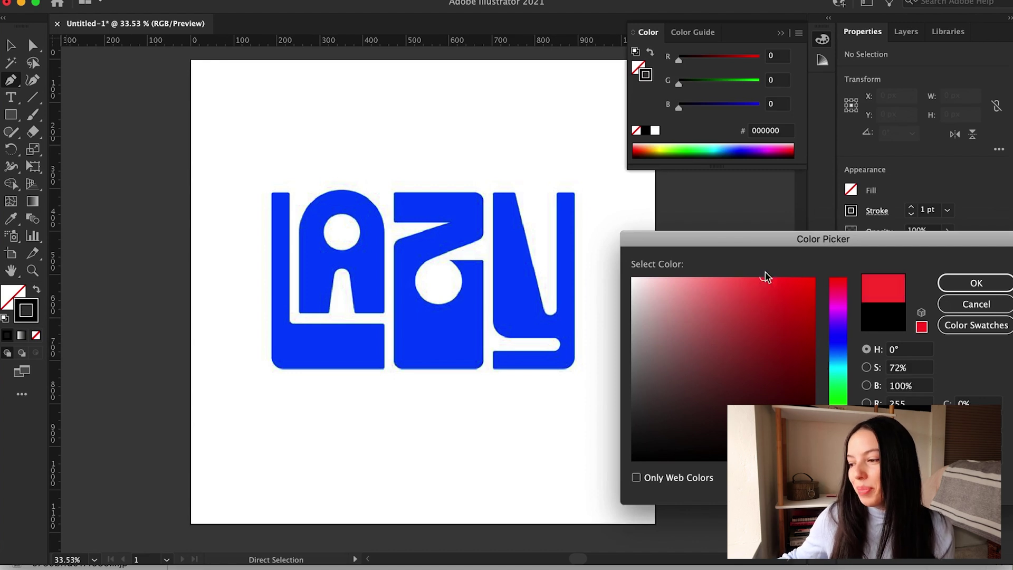
left_click(838, 299)
left_click(976, 283)
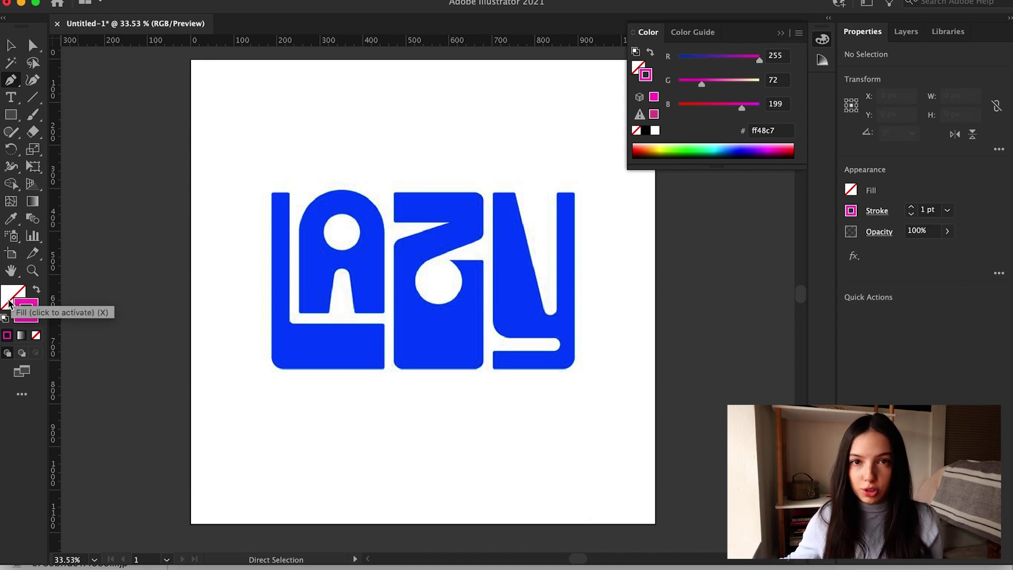
Step: Begin a Pen path on the letter Y, tracing the upper edge of its left stem with straight corner anchors
scroll(552, 290, "up", 5)
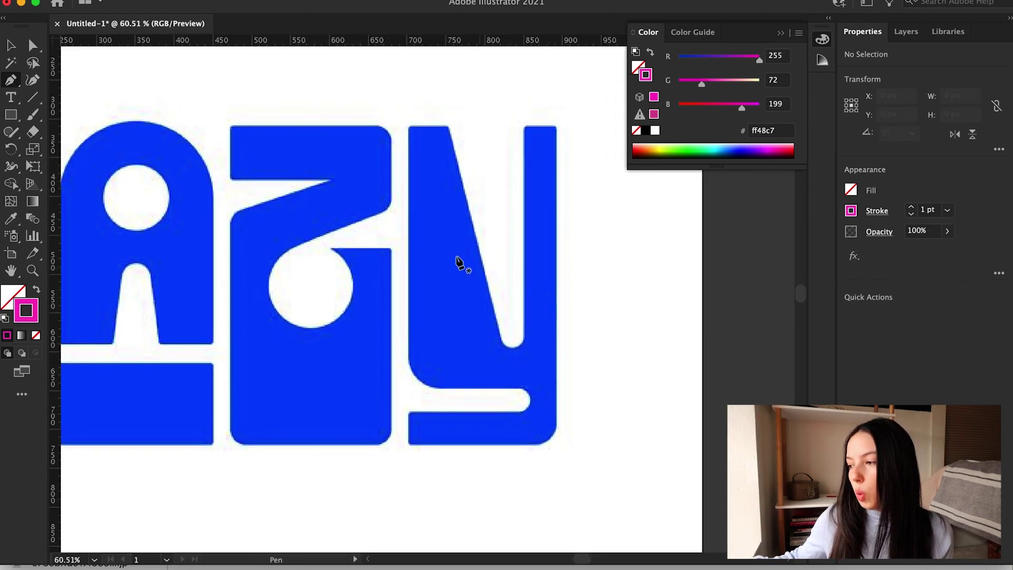
scroll(457, 262, "up", 3)
scroll(457, 263, "down", 1)
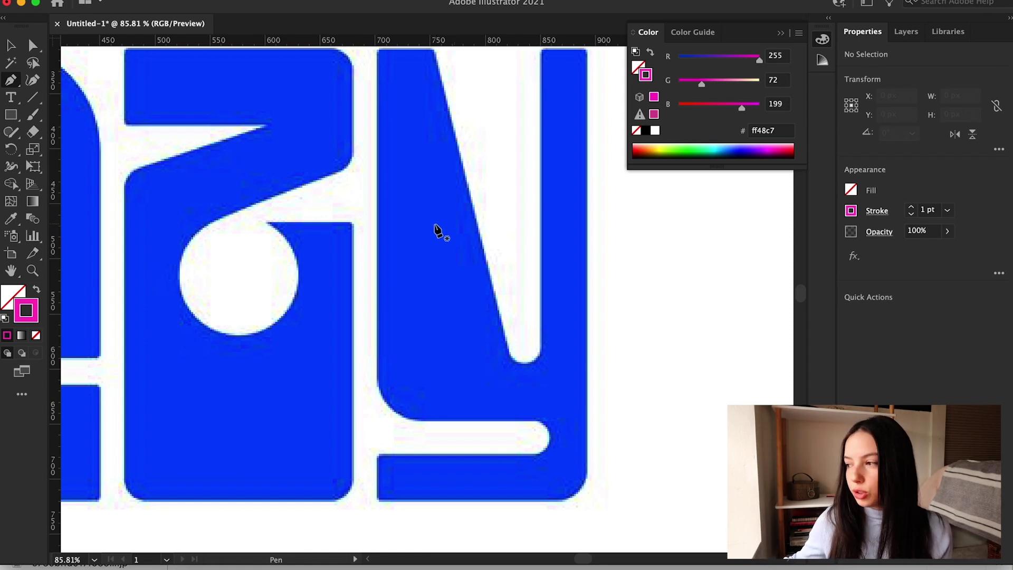
scroll(439, 232, "down", 1)
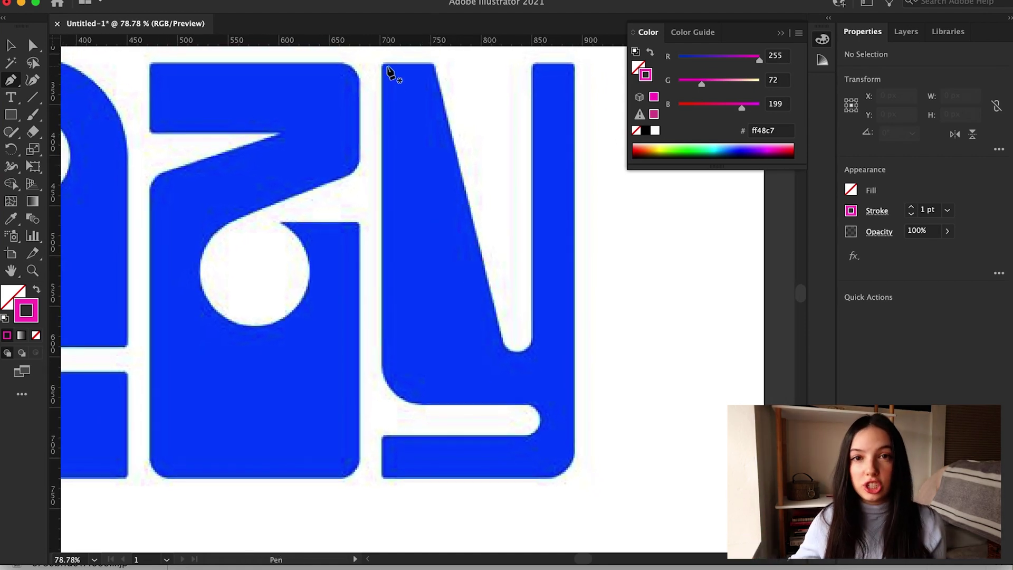
scroll(390, 72, "down", 3)
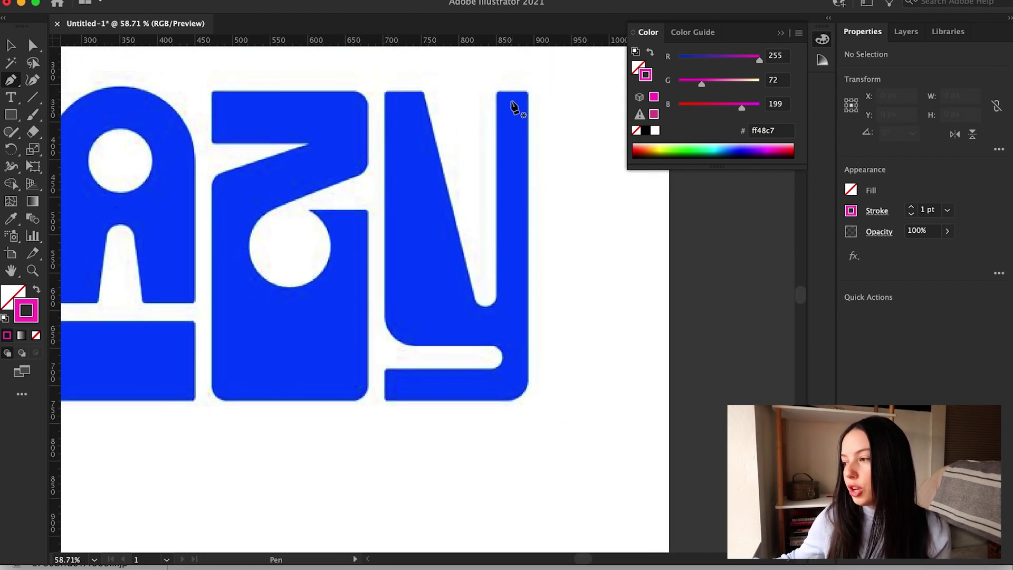
left_click(385, 91)
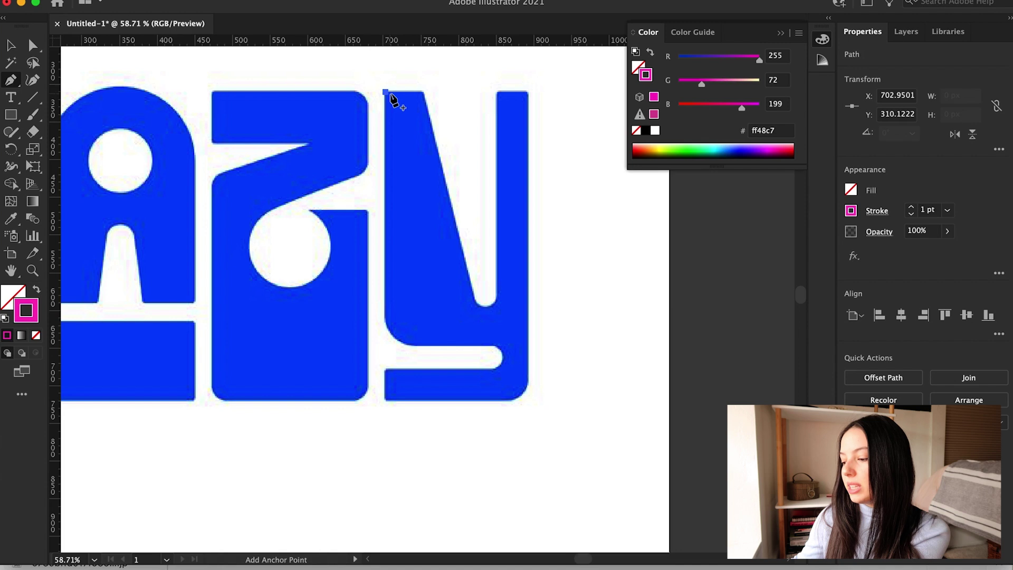
left_click(423, 93)
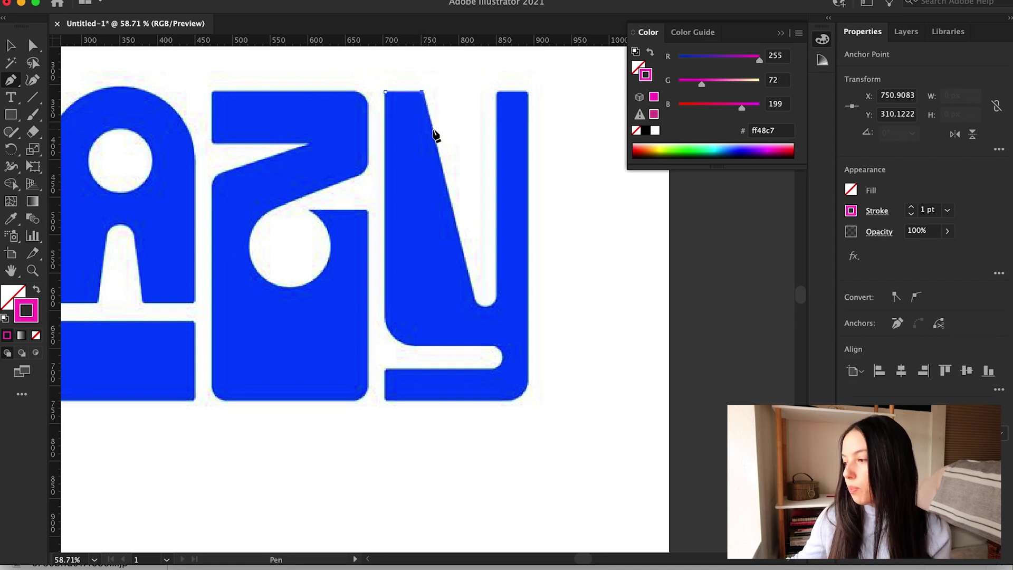
key("super+z")
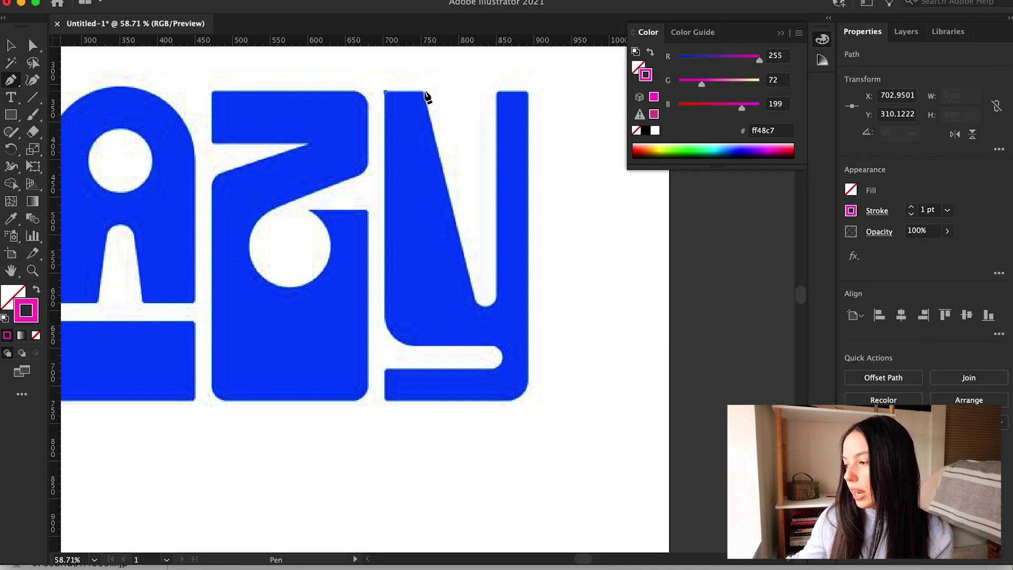
left_click(422, 93)
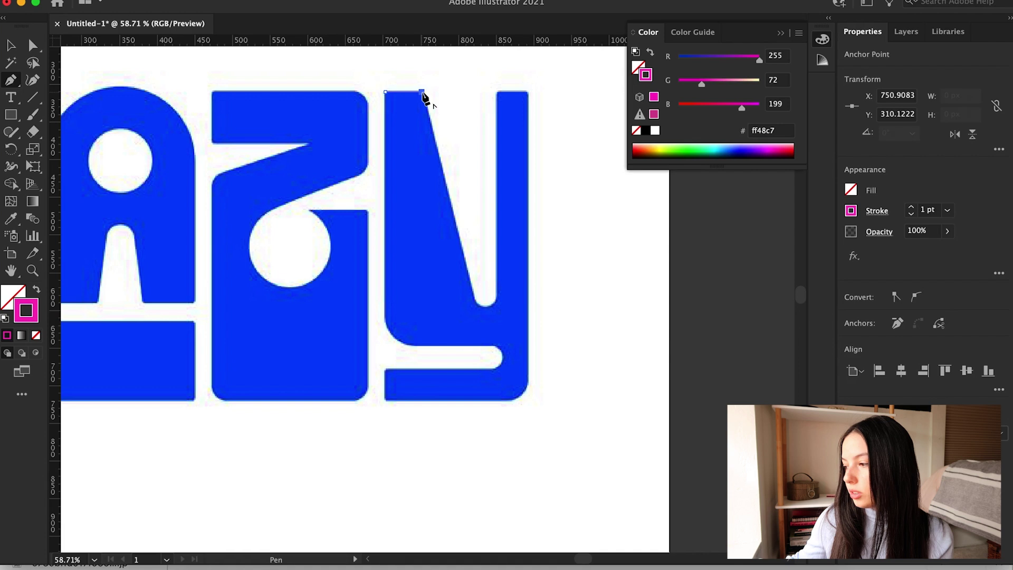
left_click_drag(484, 306, 505, 306)
left_click(484, 305)
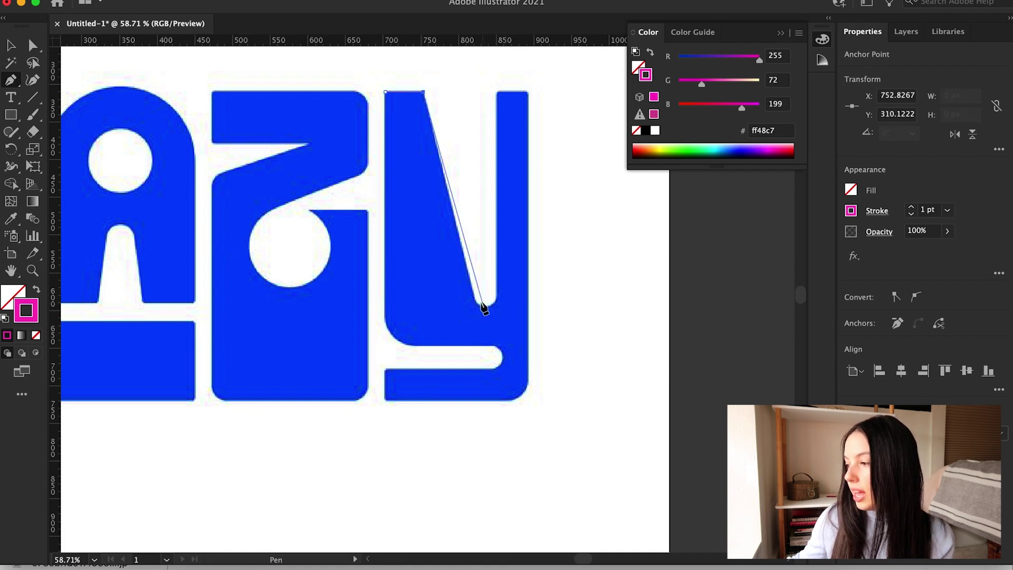
left_click_drag(475, 297, 492, 312)
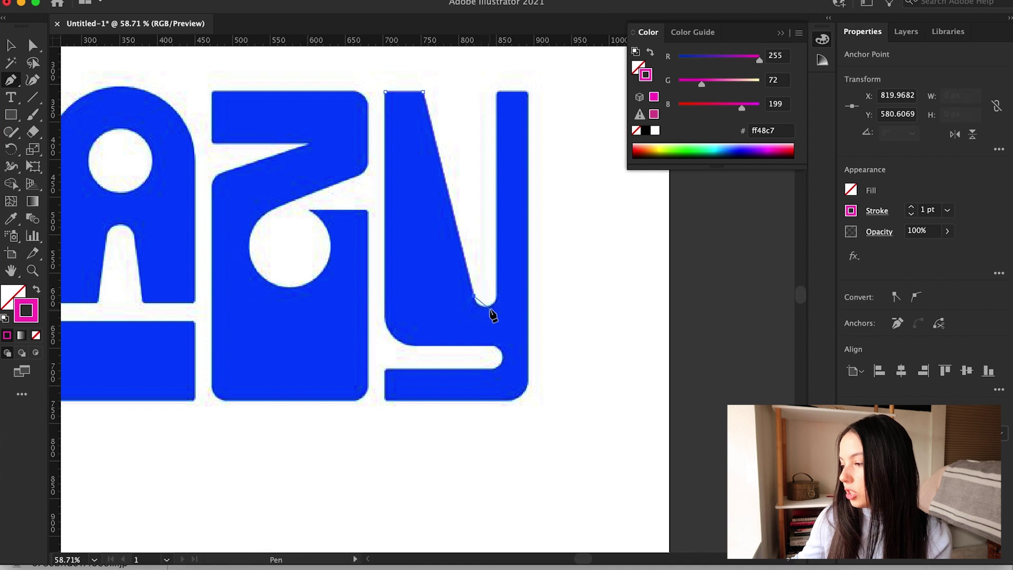
key("super+z")
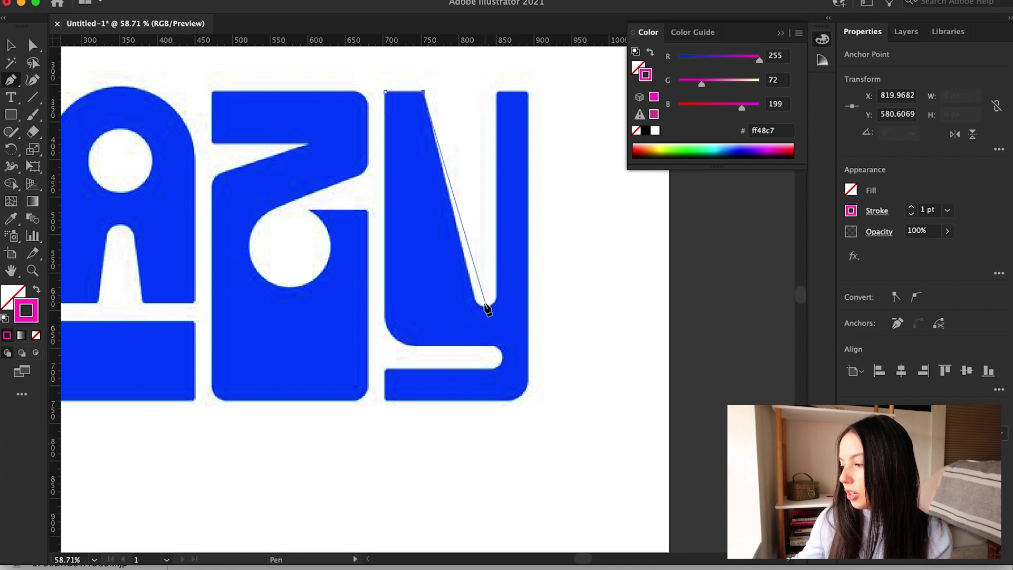
left_click_drag(494, 291, 507, 206)
key("super+z")
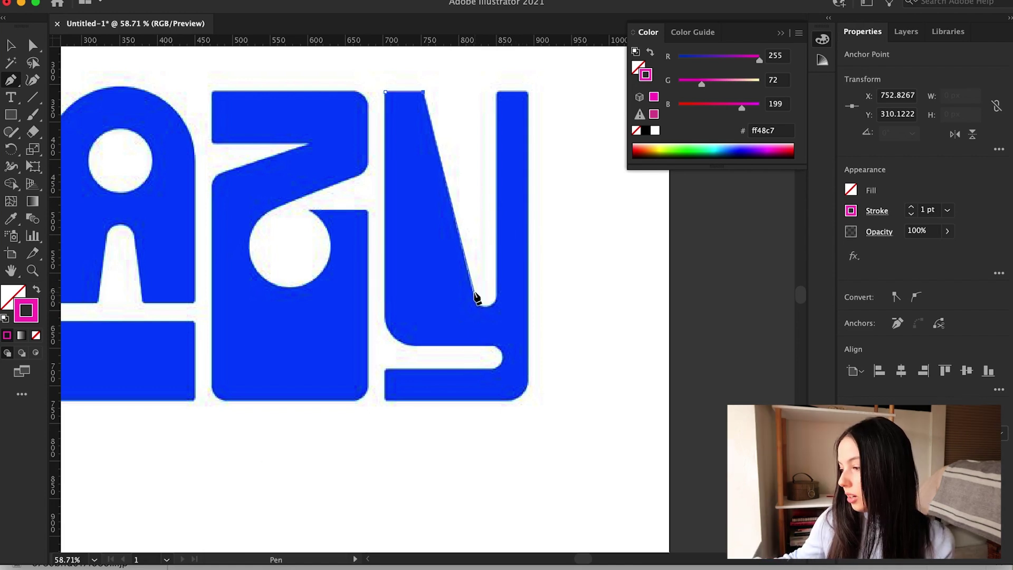
Step: Trace the Y's diagonal and rounded notch, its right stem, and the rounded lower-right corner
left_click(471, 281)
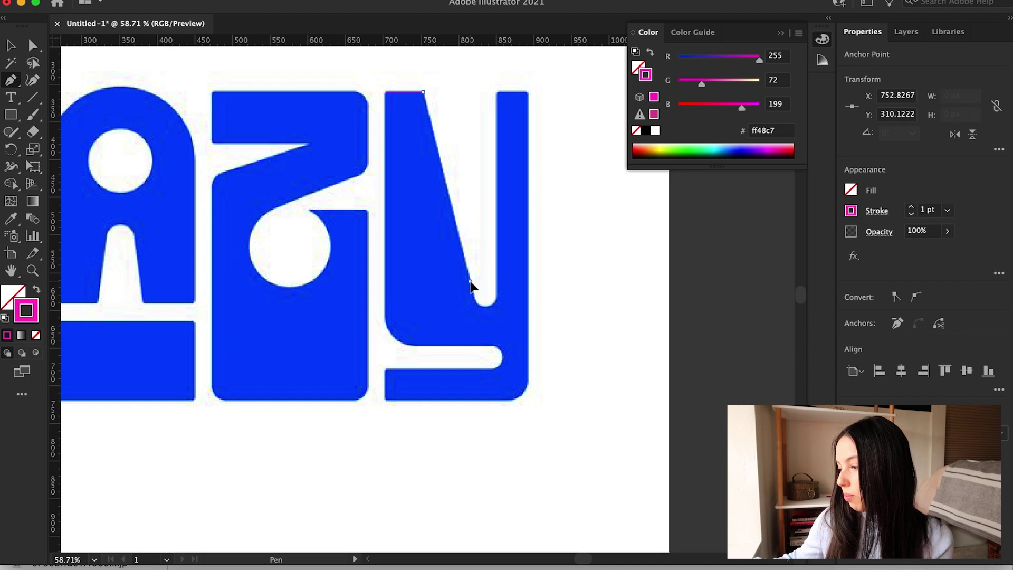
left_click(475, 303)
left_click_drag(496, 295, 496, 275)
left_click(496, 92)
left_click(528, 92)
left_click(527, 380)
left_click_drag(509, 400, 488, 400)
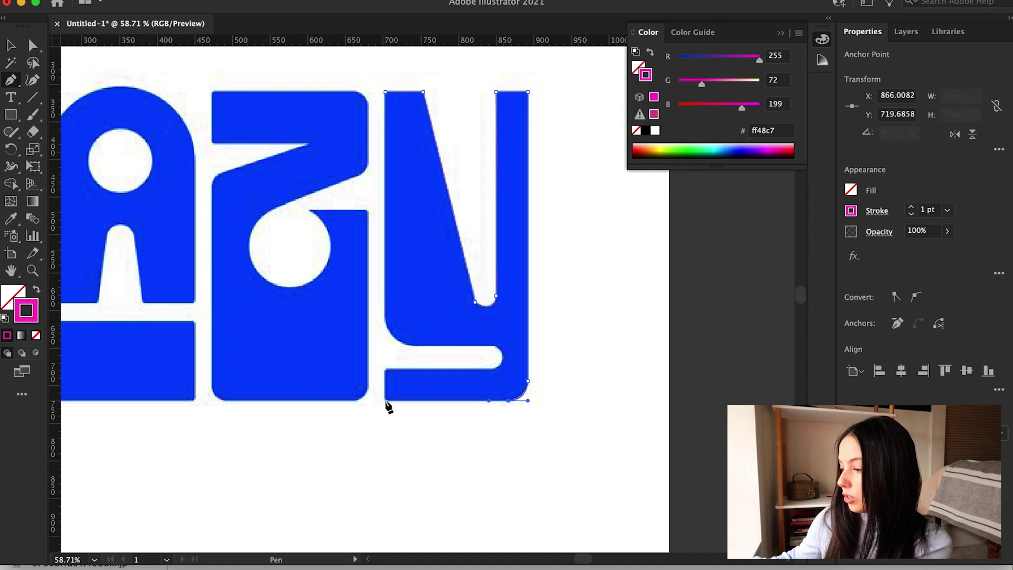
Step: Trace the Y's lower bar, rounded inner slot and curved lower-left corner, closing the path at its starting anchor
left_click(385, 401, "shift")
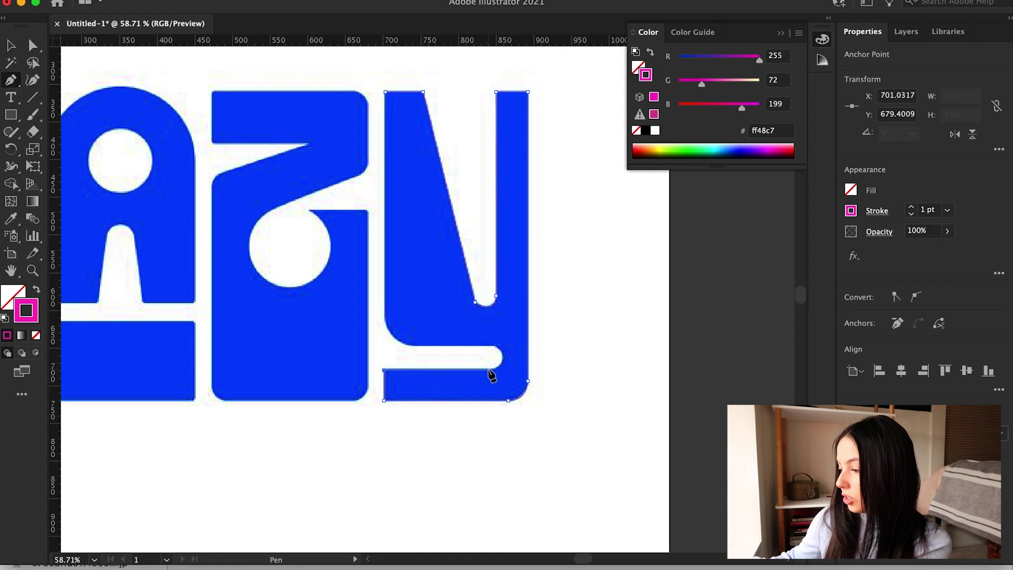
mouse_move(492, 370)
left_mouse_down()
mouse_move(498, 355)
mouse_move(469, 343)
mouse_move(506, 365)
left_mouse_up()
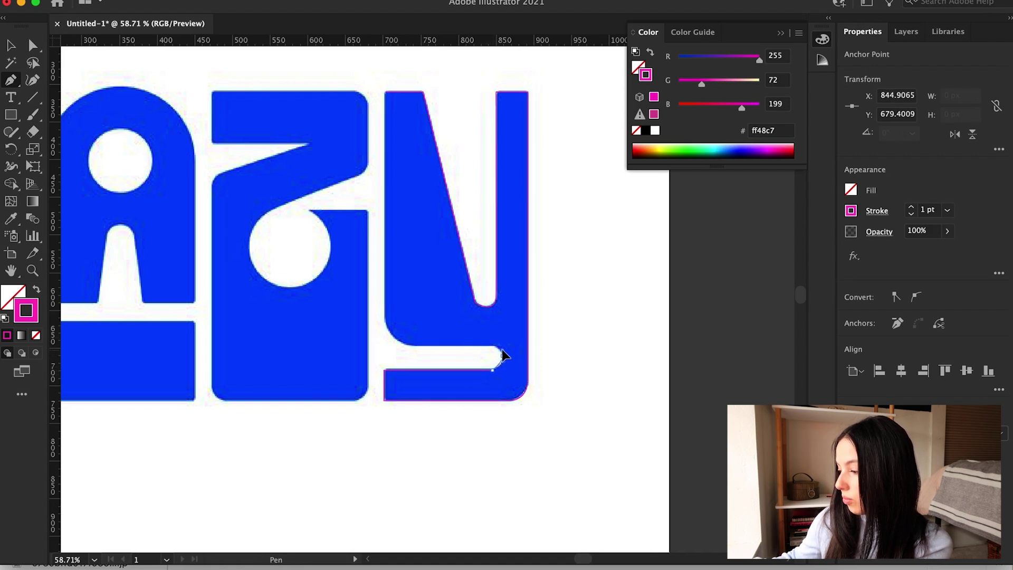
left_click_drag(406, 345, 389, 328)
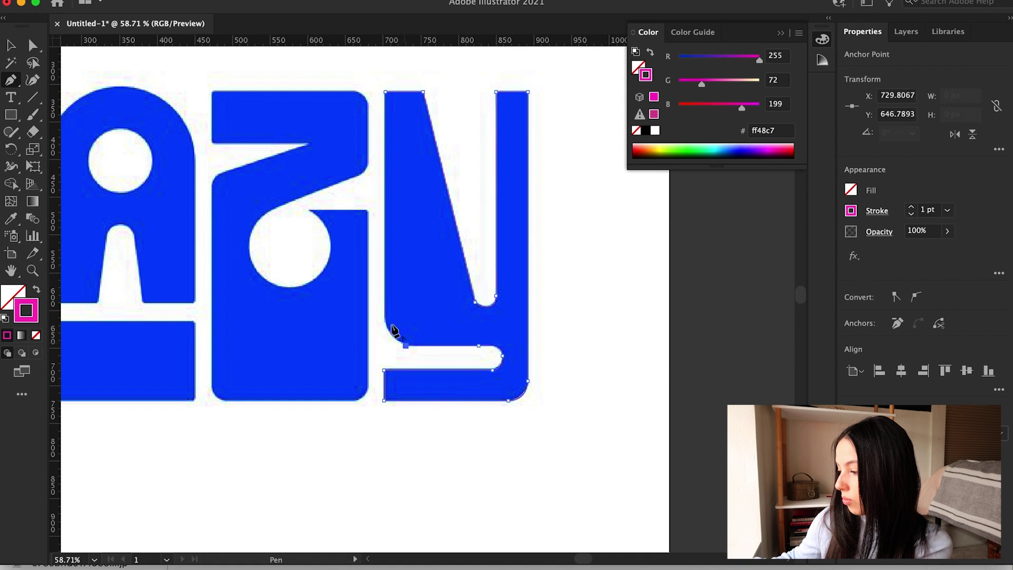
left_click(386, 91)
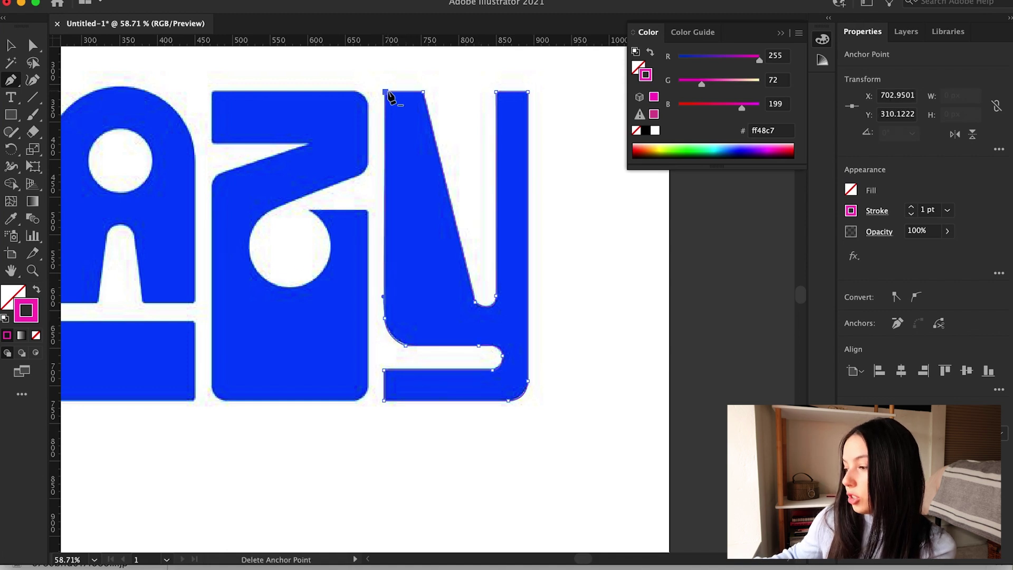
Step: Move the traced Y outline below the blue lettering and deselect it
key("v")
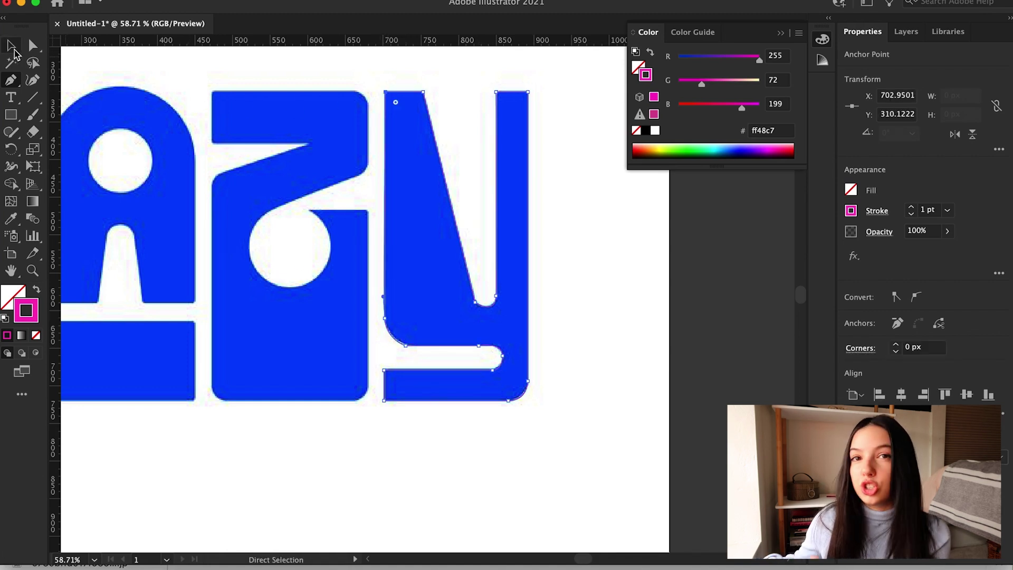
scroll(504, 217, "down", 4)
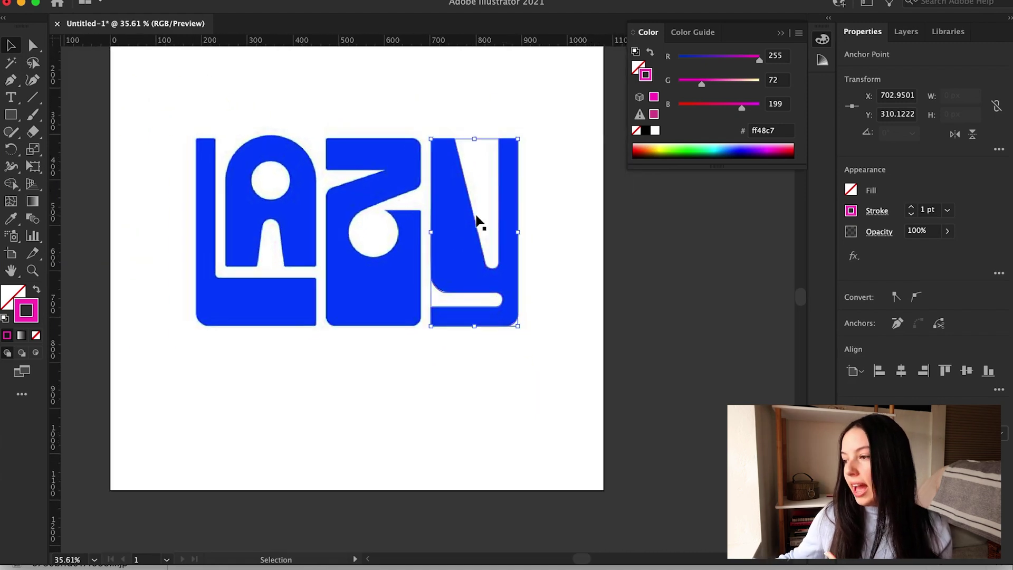
left_click_drag(475, 228, 427, 390)
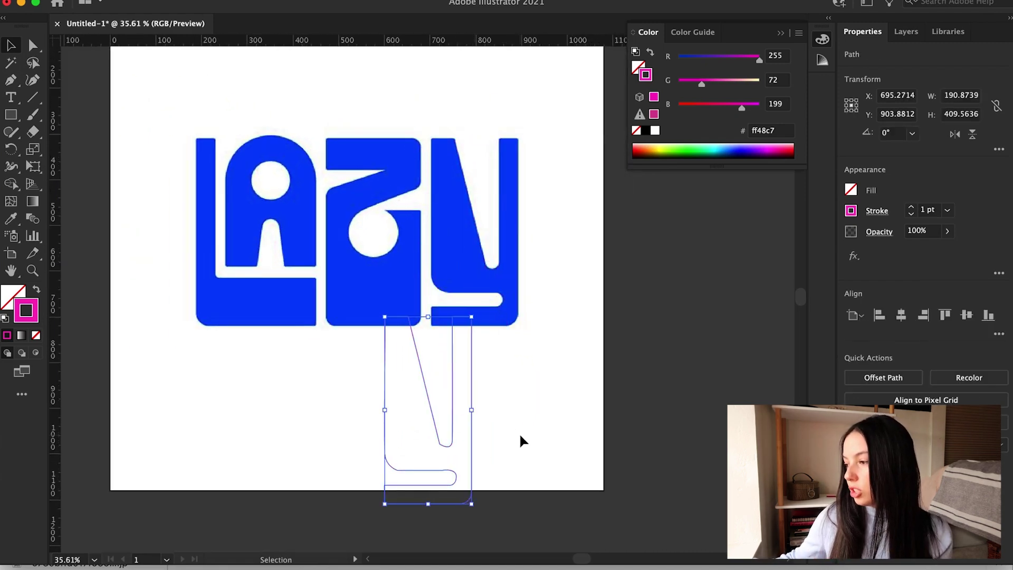
left_click(519, 432)
Step: Examine the curve joints at the notch and tail of the traced Y outline
scroll(520, 433, "down", 2)
scroll(520, 432, "up", 9)
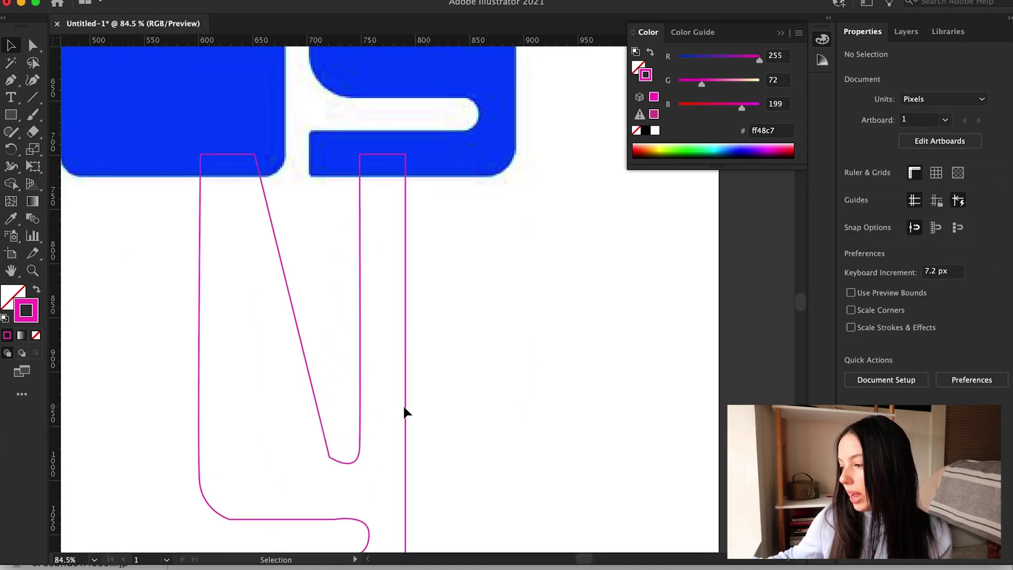
scroll(380, 312, "up", 4)
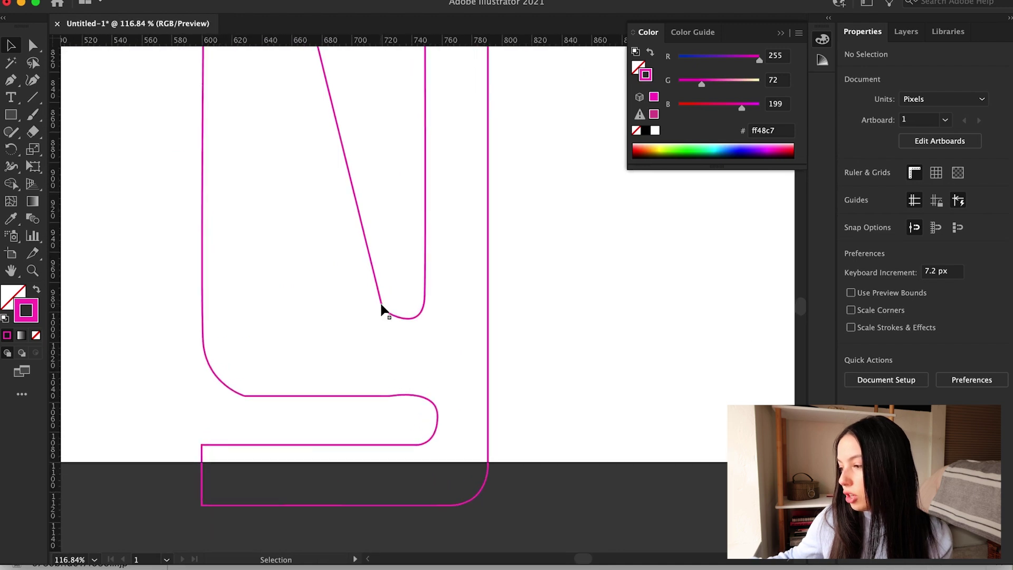
left_click(388, 320)
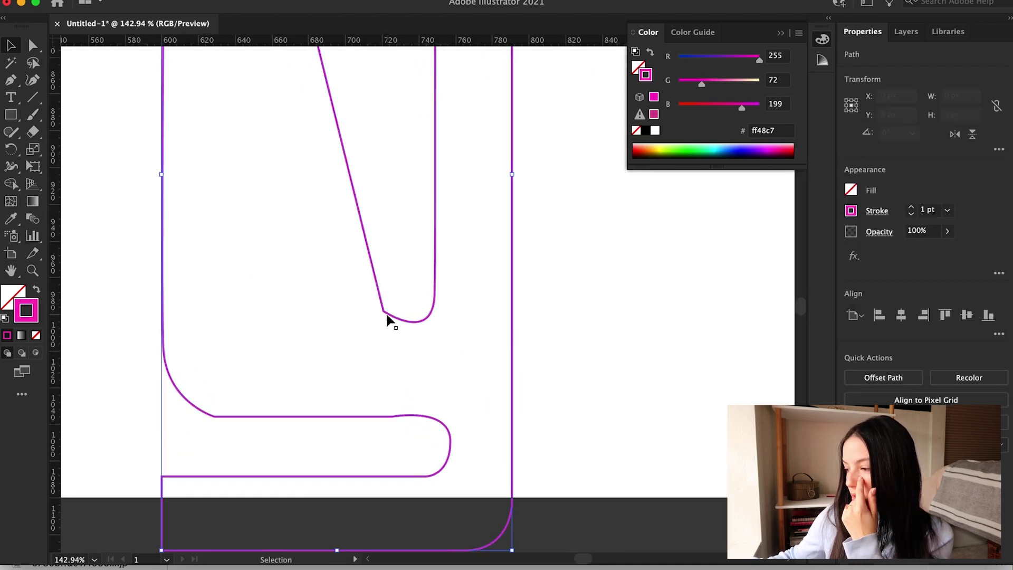
left_click(563, 356)
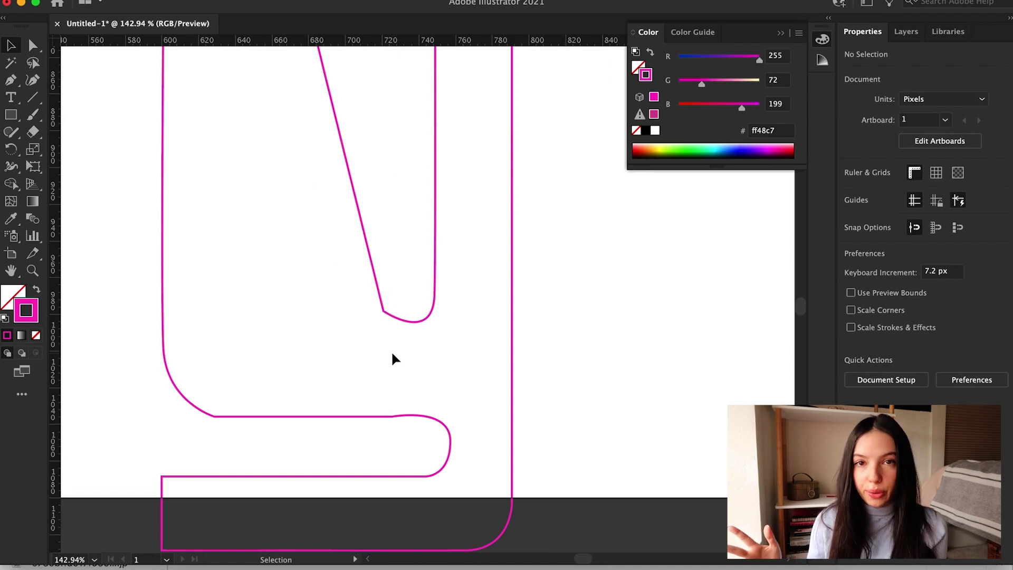
Step: Place the traced Y outline on the second artboard, at about X 276 and Y 552 px, and deselect it
scroll(391, 351, "down", 13)
left_click(418, 255)
scroll(418, 257, "up", 5)
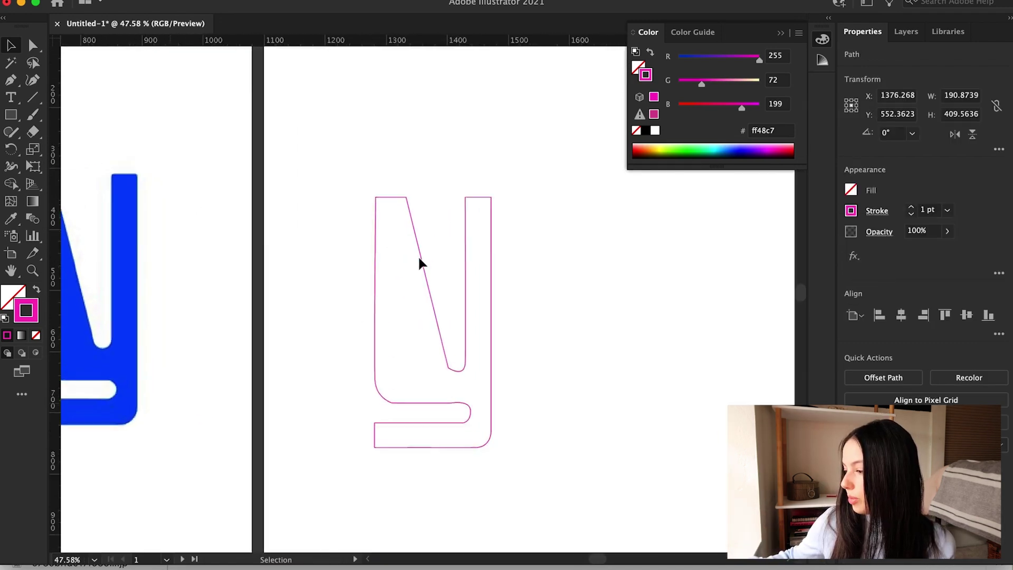
left_click(357, 285)
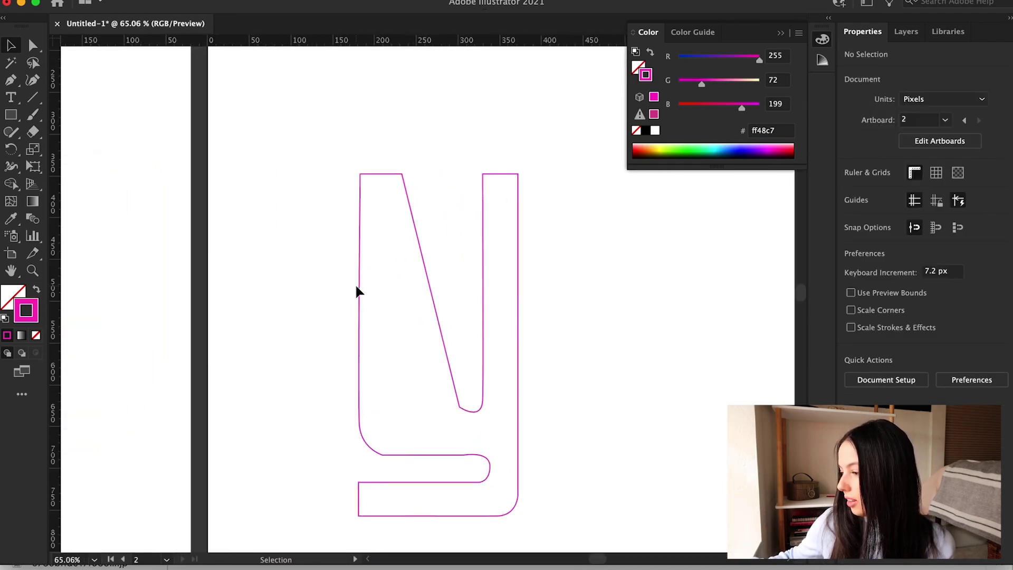
Step: Round the sharp anchor at the bottom of the Y's notch to a corner radius of about 20.5 px using Direct Selection
scroll(355, 283, "up", 3)
left_click(366, 290)
scroll(334, 290, "down", 3)
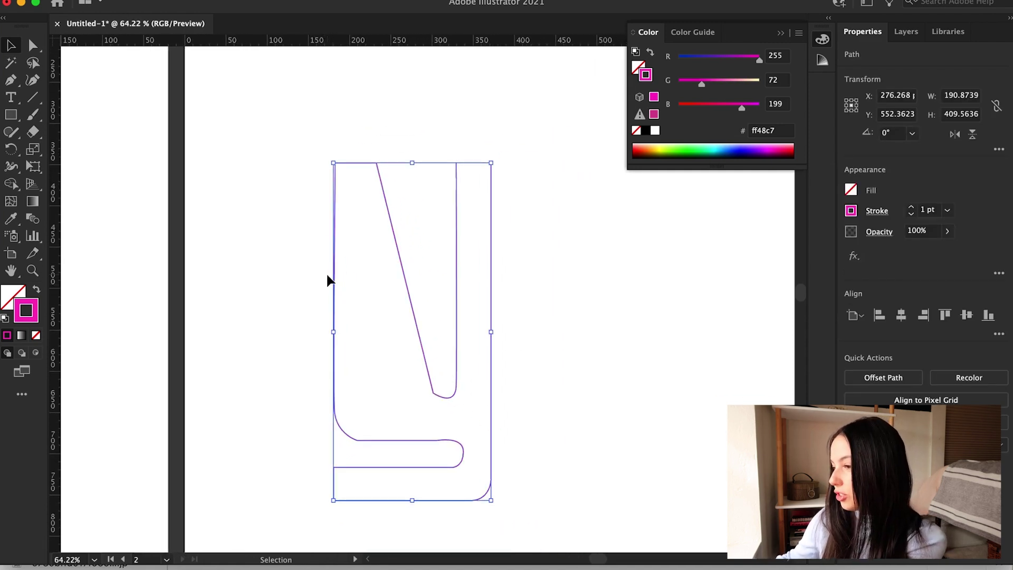
key("a")
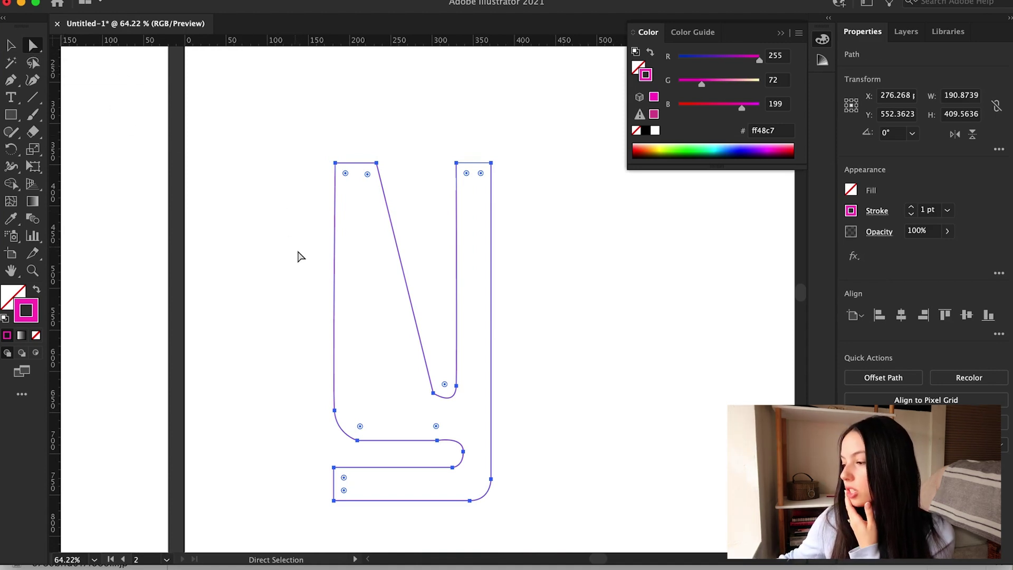
scroll(440, 445, "up", 6)
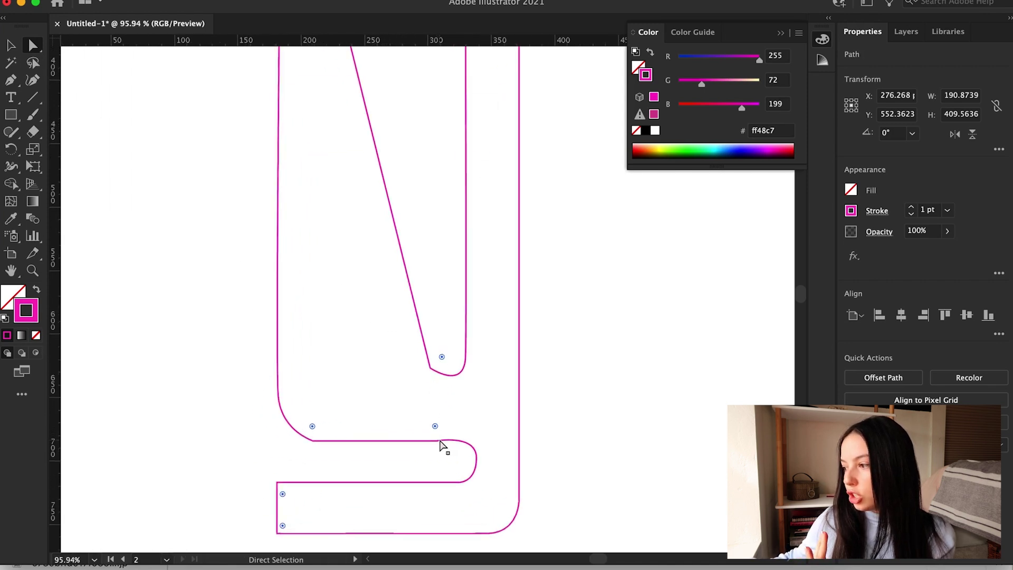
left_click(423, 308)
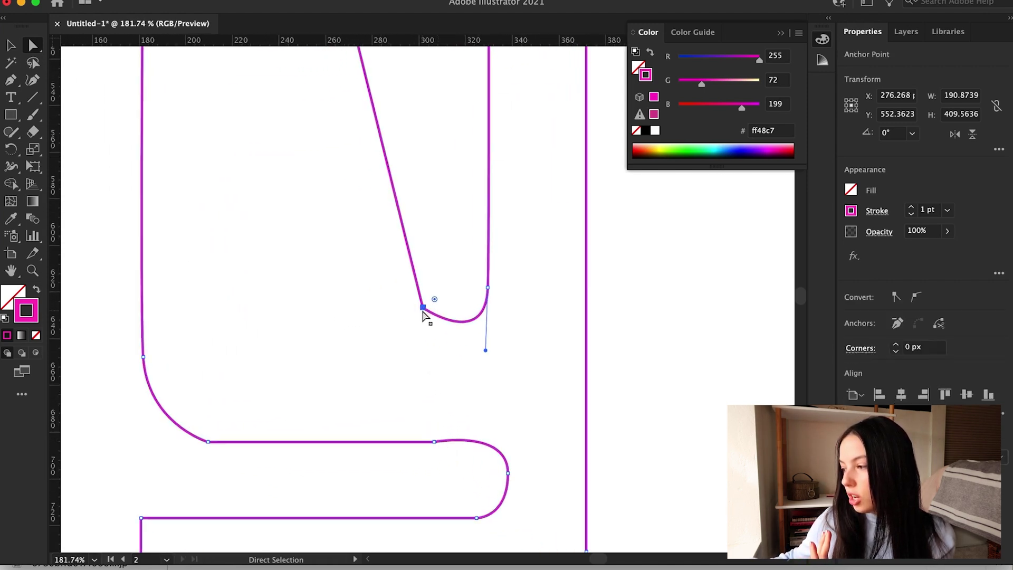
left_click_drag(423, 311, 480, 244)
key("ctrl+z")
scroll(397, 293, "down", 5)
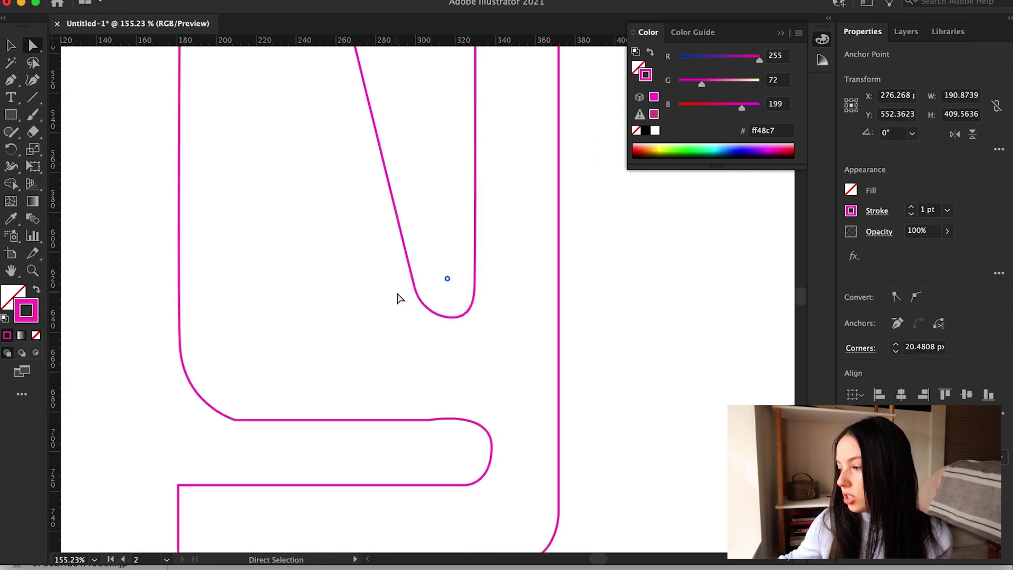
left_click(579, 358)
Step: Place a vertical guide along the Y's left edge and smooth the curve joint at the left end of the inner slot
scroll(422, 304, "down", 5)
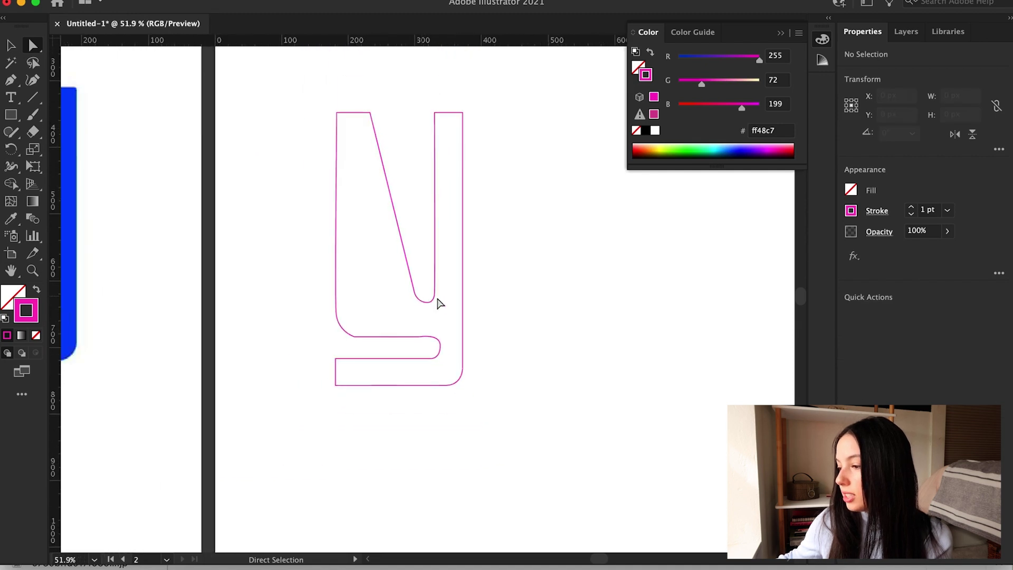
scroll(400, 307, "left", 4)
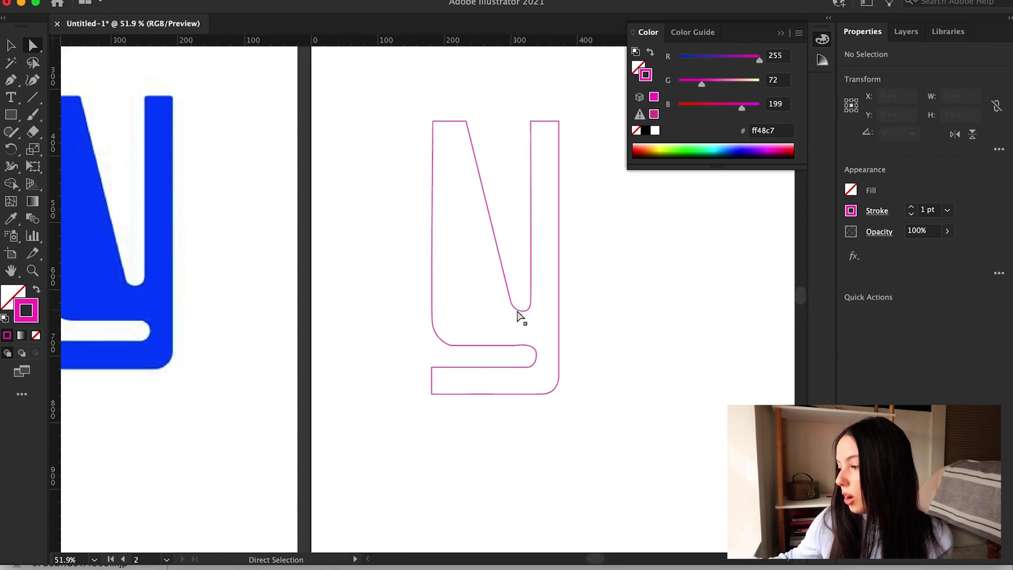
scroll(516, 319, "right", 2)
scroll(509, 245, "up", 5)
left_click_drag(58, 264, 375, 260)
scroll(375, 261, "up", 6)
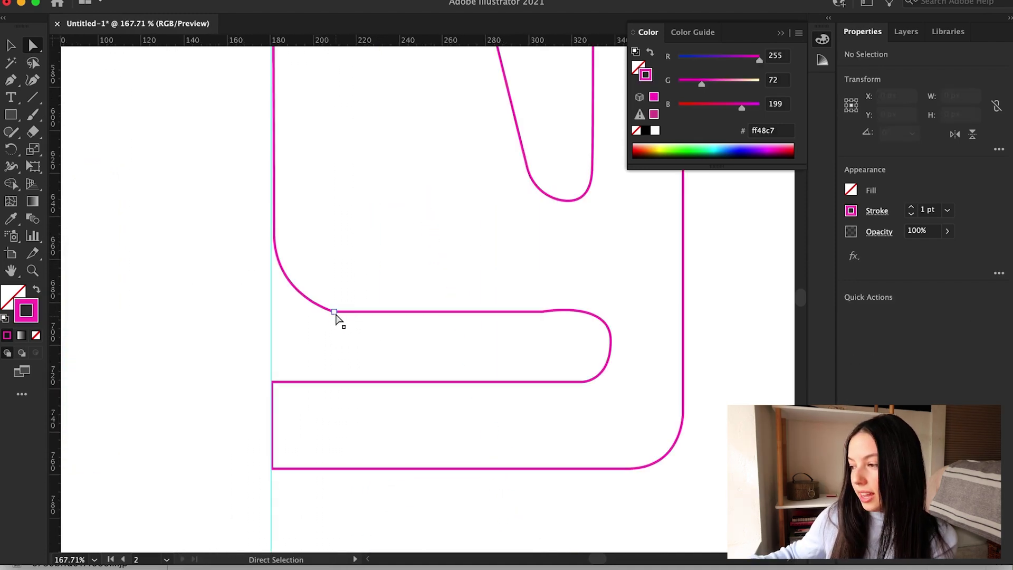
left_click(336, 311)
left_click_drag(338, 288, 358, 226)
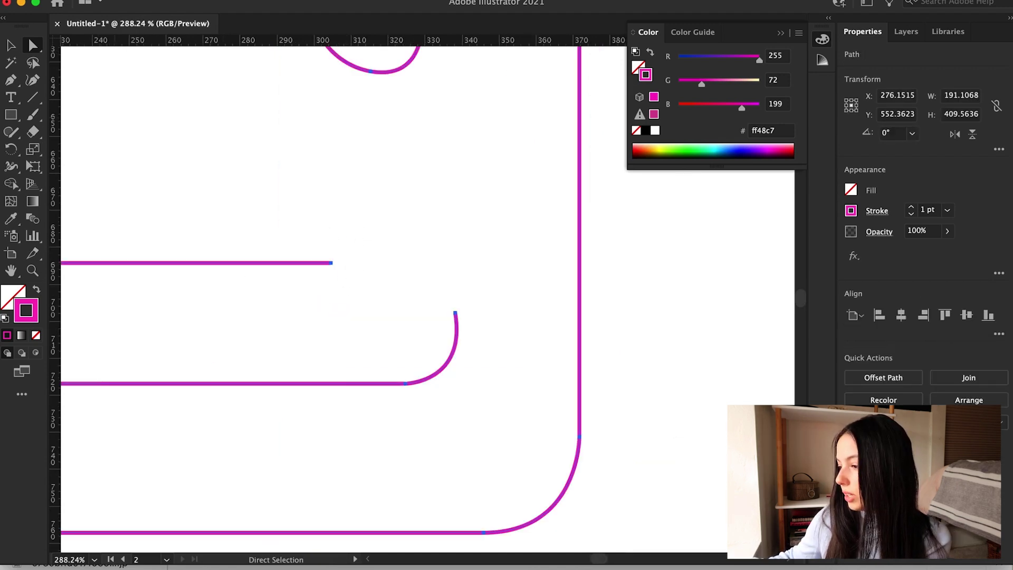
Step: Redraw the missing upper curve at the slot's rounded end with the Pen tool, joining the two open path ends
left_click(11, 80)
left_click(332, 263)
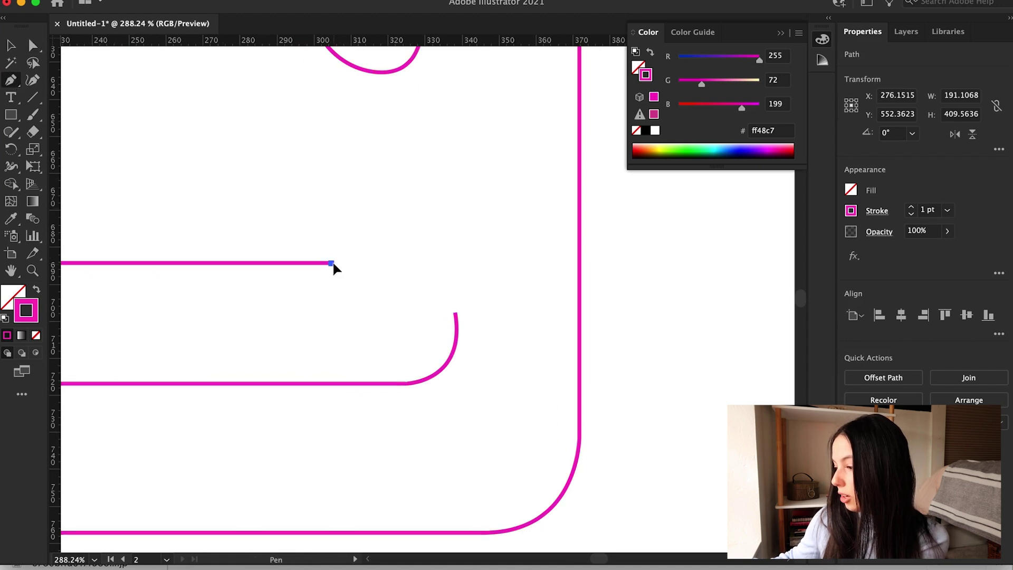
left_click_drag(455, 314, 461, 374)
Step: Duplicate the Y outline horizontally to its right, centred at about X 581 px
key("super+0")
key("v")
left_click(361, 246)
left_click_drag(359, 243, 512, 267)
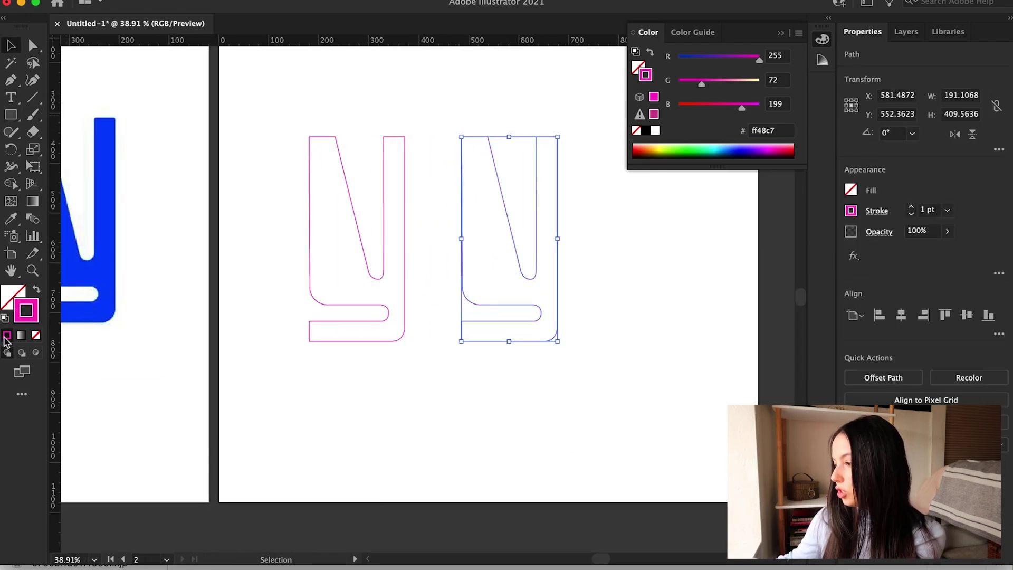
Step: Swap the duplicated Y's stroke to a fill, set the fill colour to black (000000), and deselect it
left_click(37, 290)
left_click(388, 392)
left_click(522, 286)
double_click(12, 296)
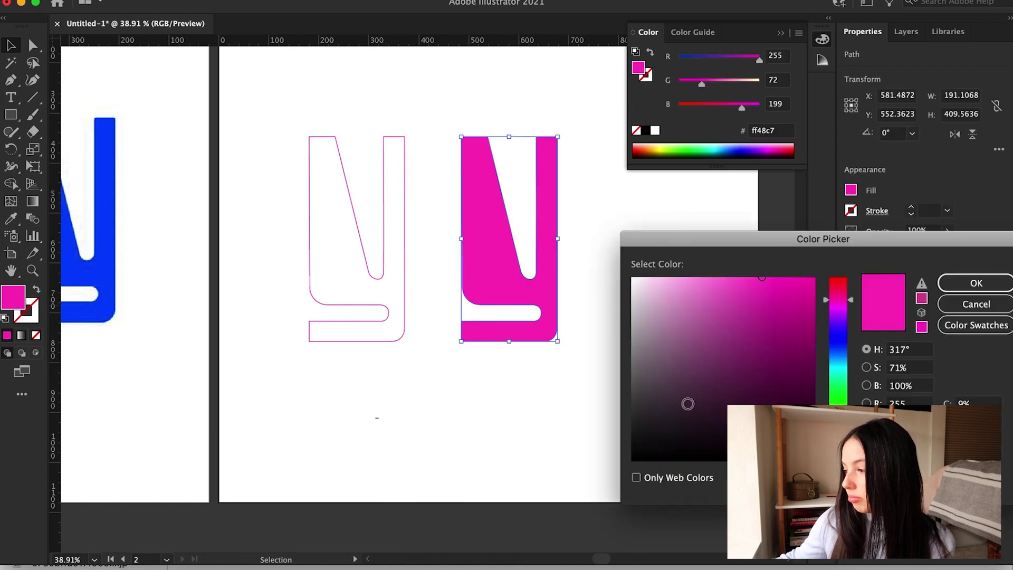
left_click(809, 460)
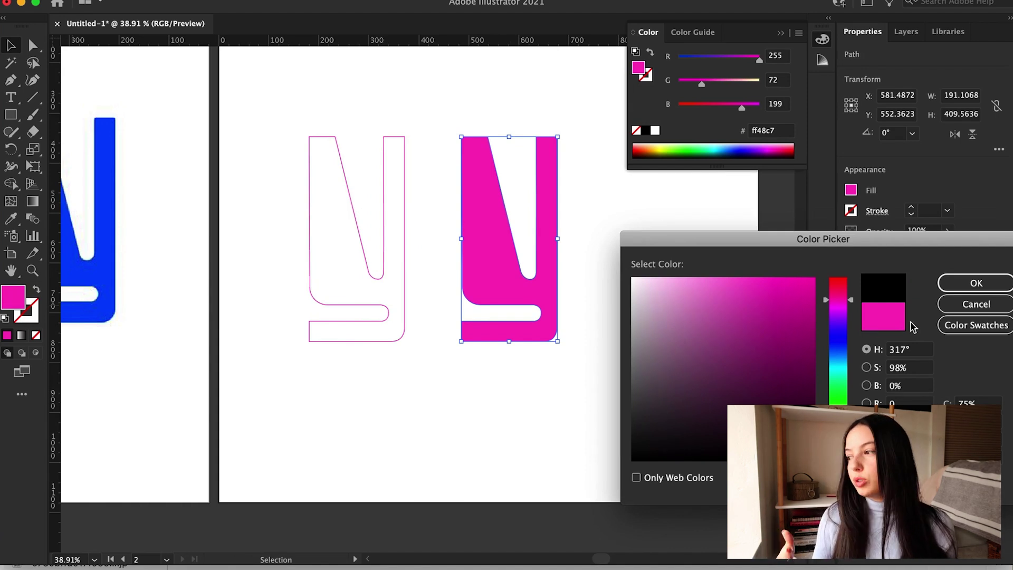
left_click(976, 283)
left_click(610, 389)
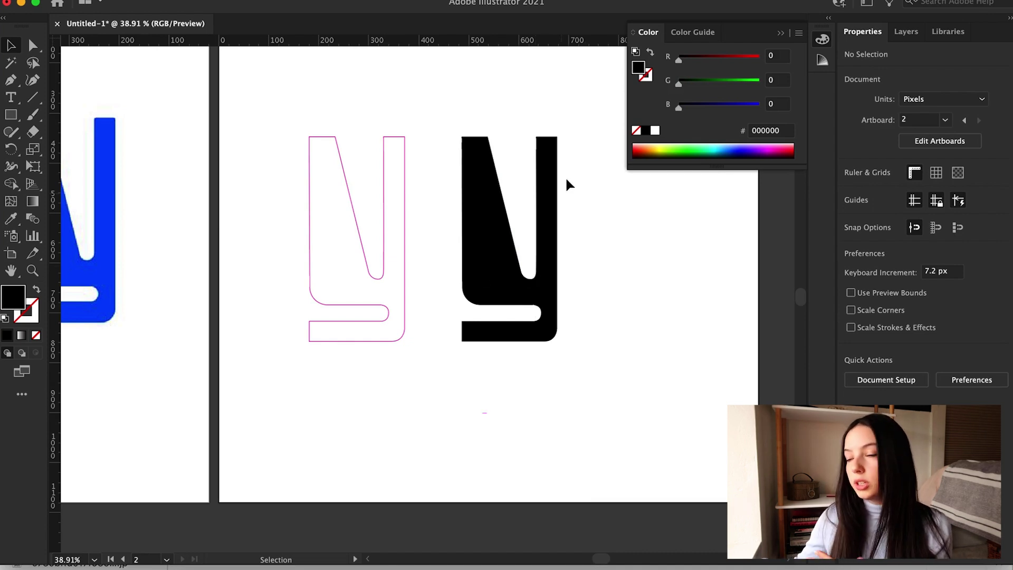
Step: Check the contours of the solid black Y and compare it with the original blue LAZY lettering
scroll(564, 195, "up", 10)
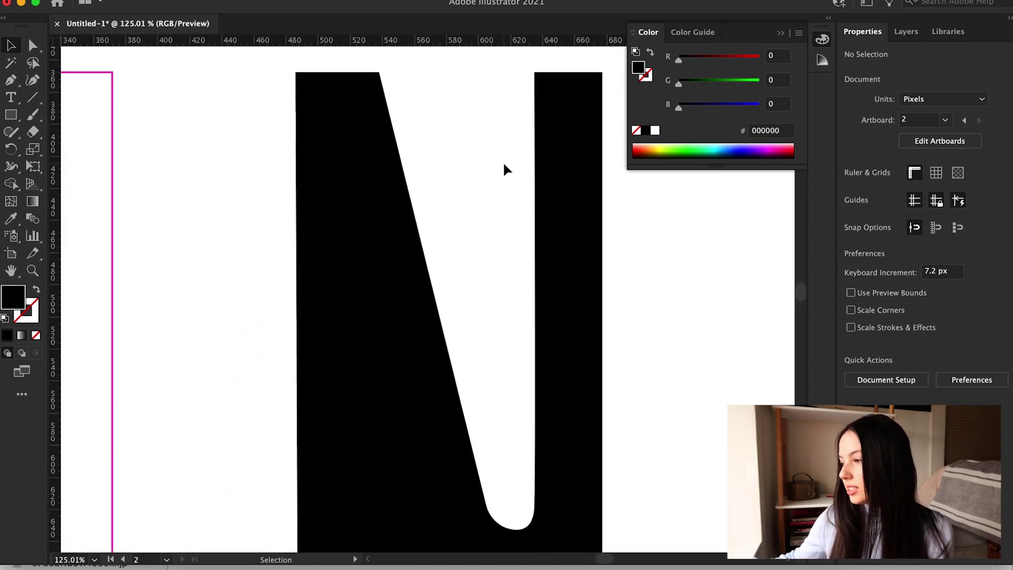
scroll(504, 169, "down", 10)
scroll(504, 169, "down", 3)
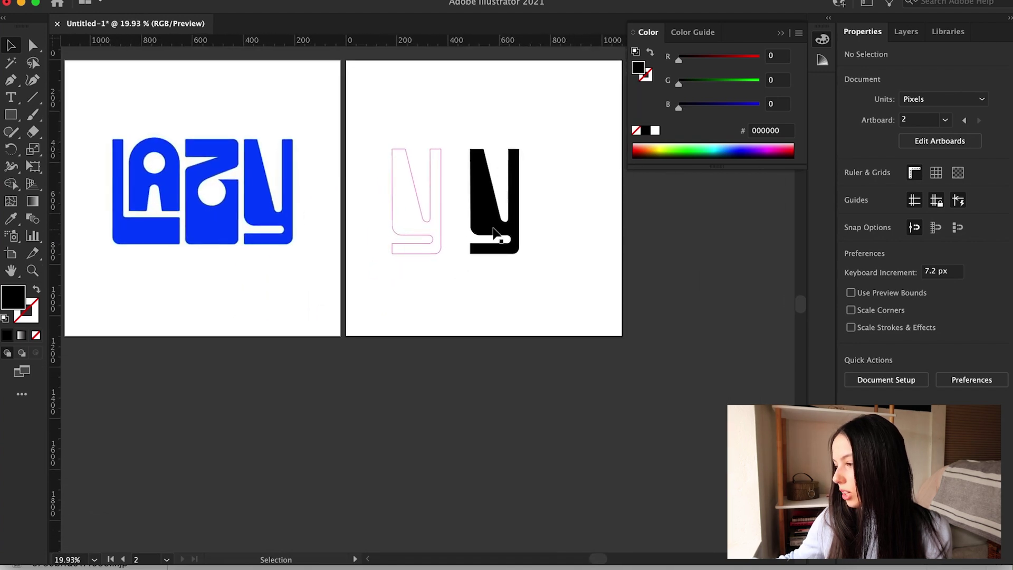
scroll(490, 217, "down", 2)
scroll(491, 218, "up", 5)
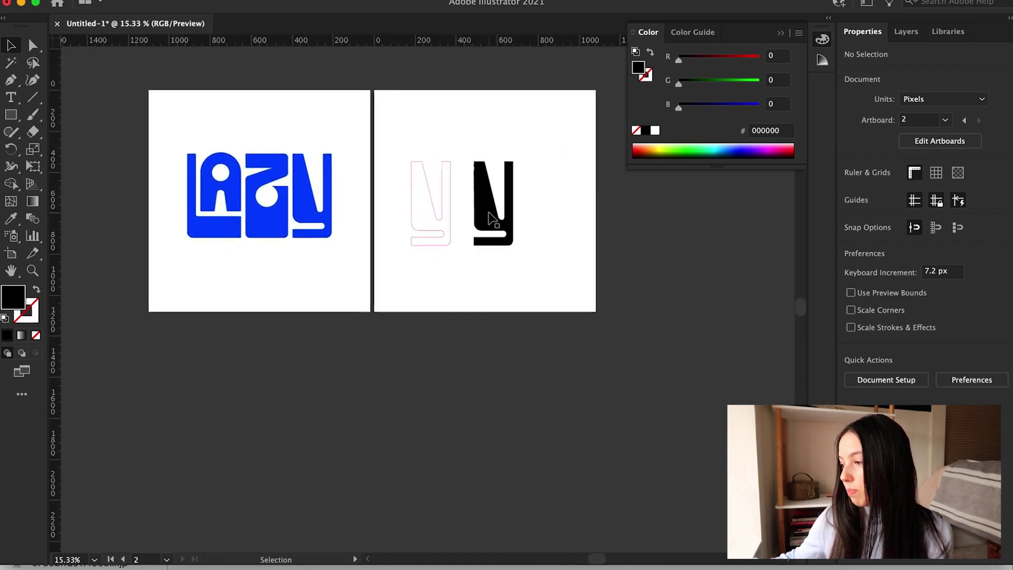
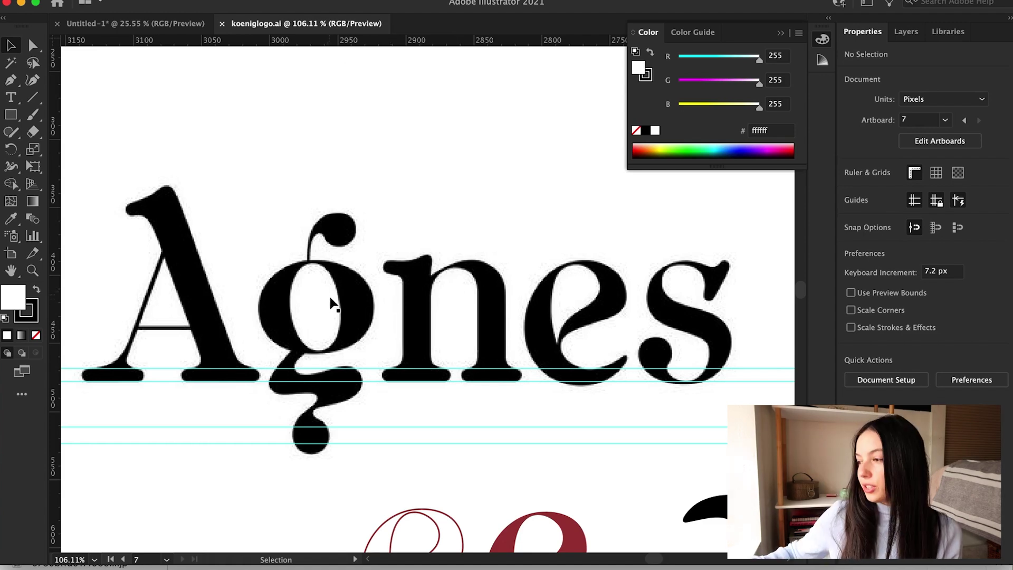
Step: Examine the Agnes reference lettering in koeniglogo.ai, especially the shapes of its A and g
scroll(335, 299, "up", 3)
scroll(332, 306, "up", 1)
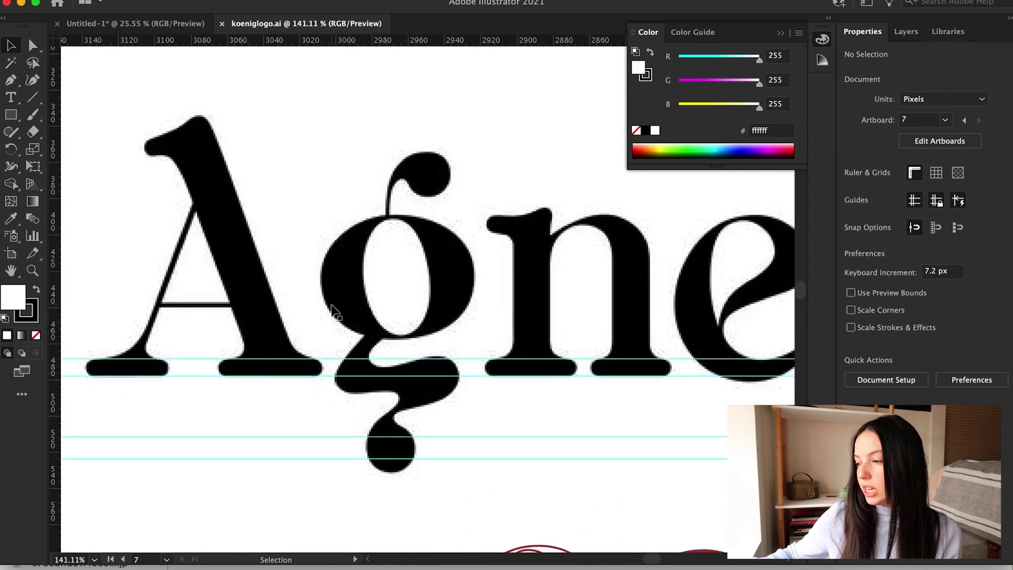
scroll(353, 290, "down", 4)
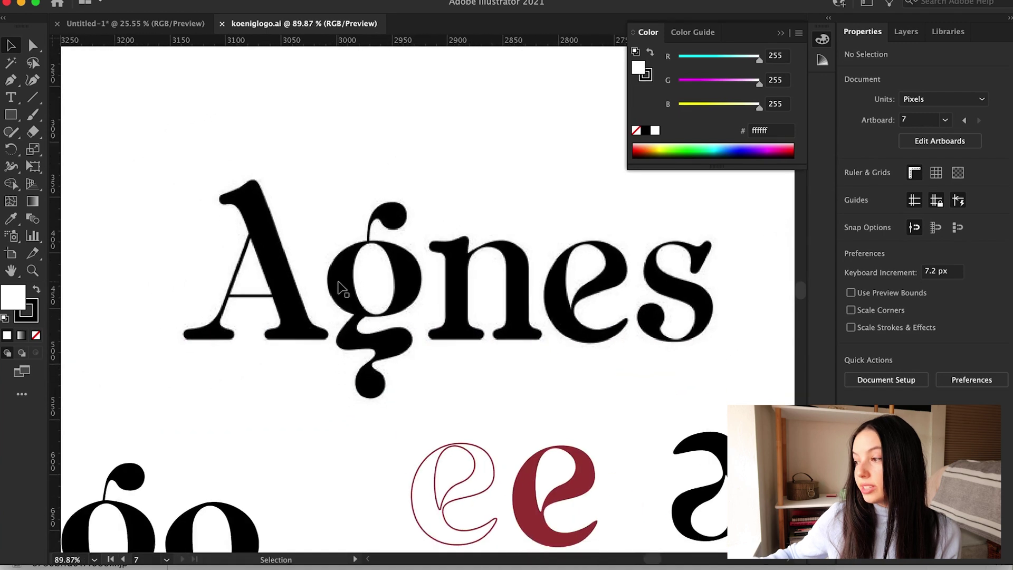
scroll(312, 289, "up", 3)
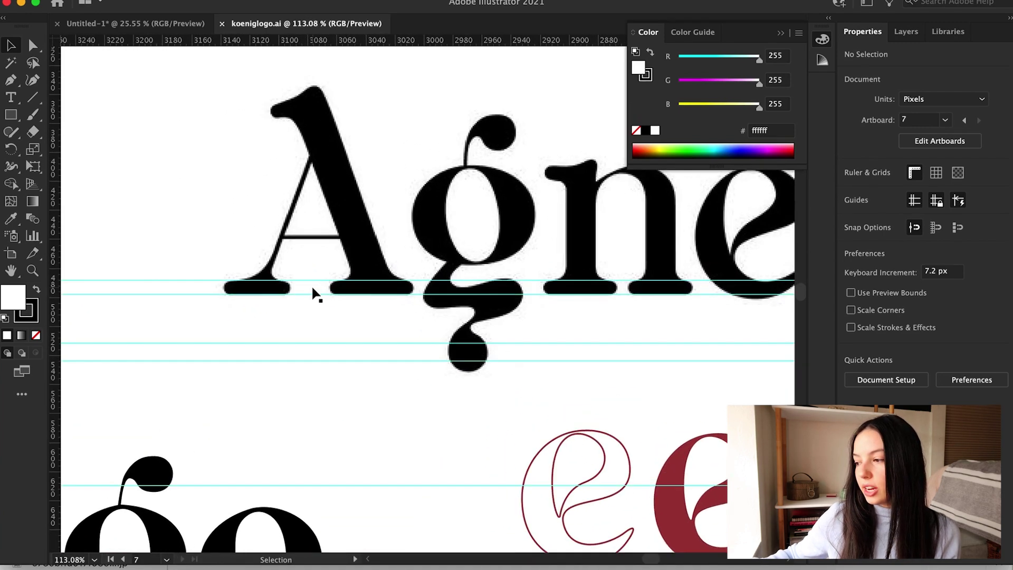
scroll(313, 291, "down", 1)
scroll(312, 288, "down", 3)
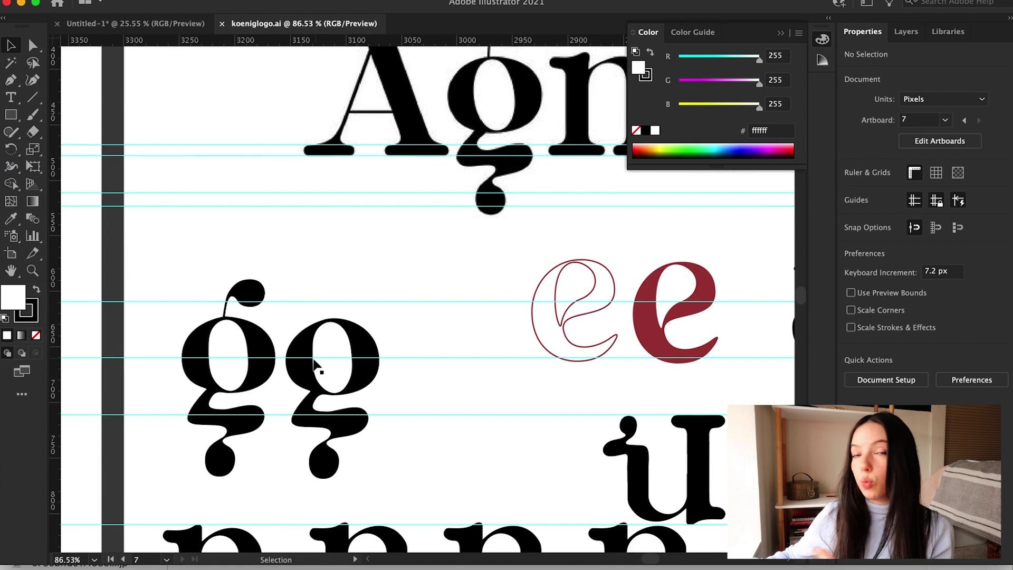
Step: Examine the two traced black g letters below the Agnes reference, including the ear of the first one
left_click(259, 342)
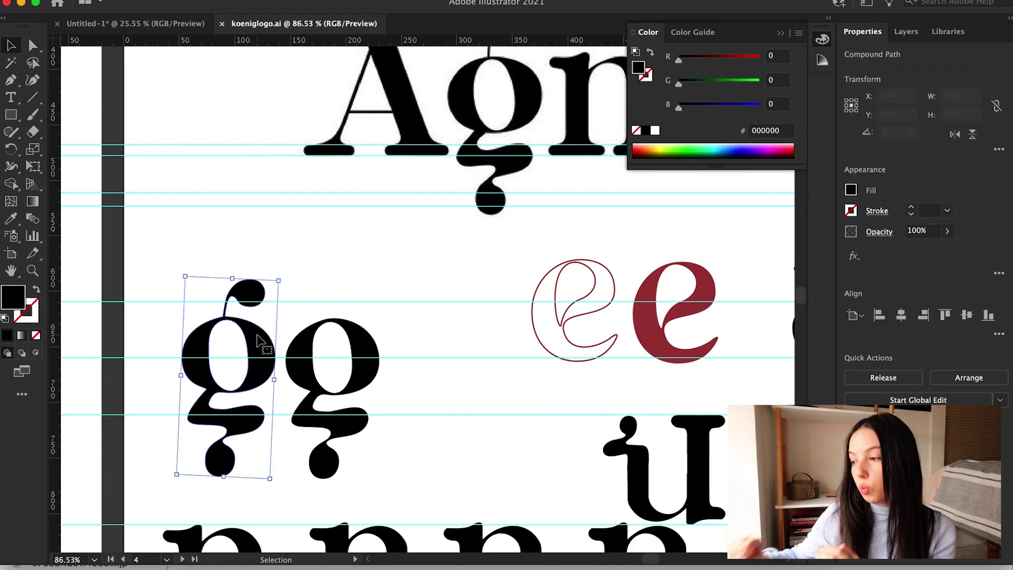
left_click(357, 264)
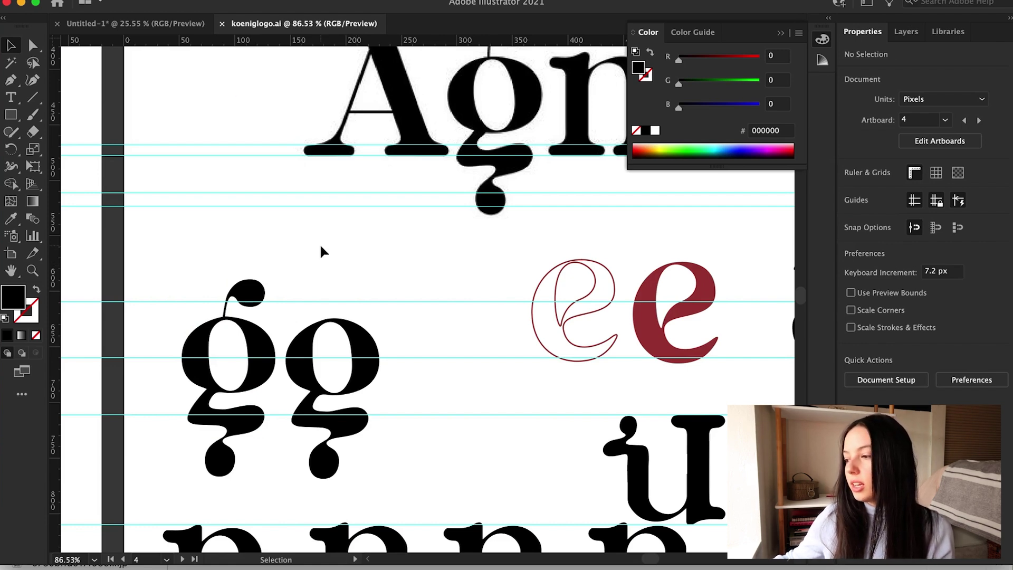
scroll(286, 270, "up", 2)
scroll(287, 272, "down", 3)
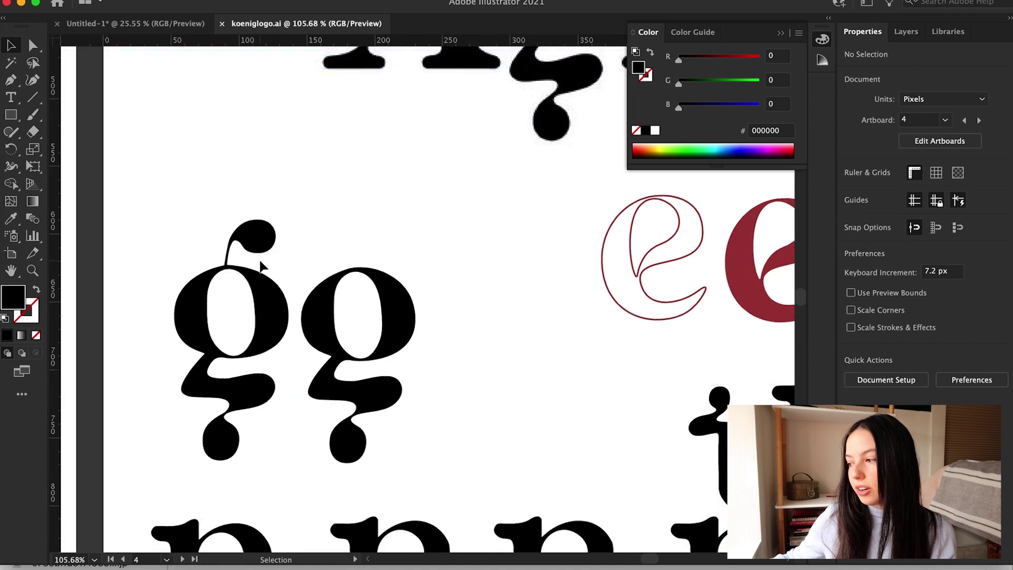
scroll(255, 268, "down", 1)
scroll(255, 267, "down", 2)
scroll(369, 239, "up", 1)
scroll(370, 238, "right", 1)
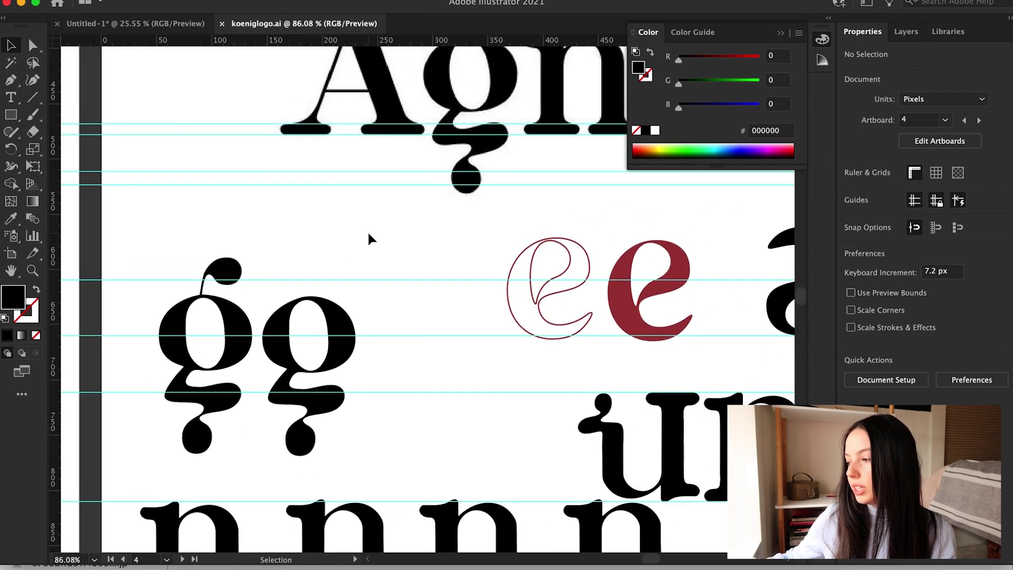
Step: Compare the outlined and filled red e letters with the e in the Agnes reference
scroll(303, 289, "up", 2)
scroll(302, 289, "right", 1)
scroll(599, 339, "up", 5)
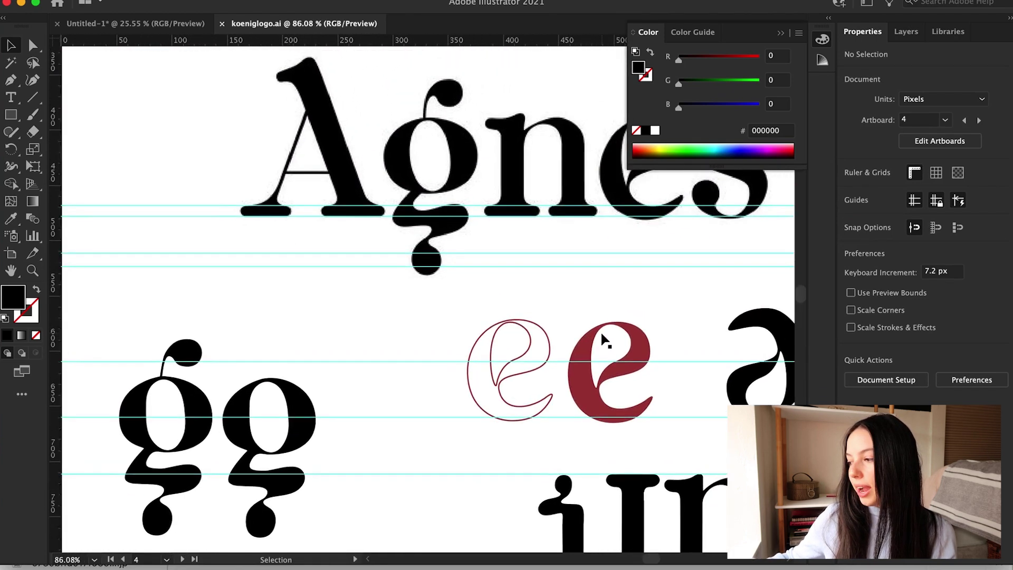
scroll(602, 338, "down", 2)
scroll(601, 338, "right", 1)
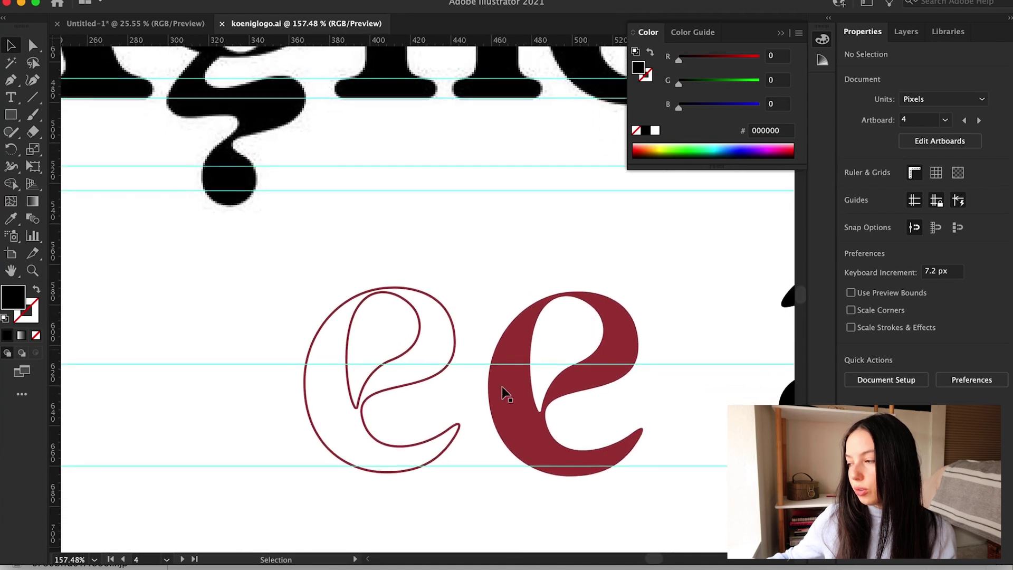
scroll(604, 342, "up", 1)
scroll(602, 342, "up", 2)
scroll(602, 342, "left", 1)
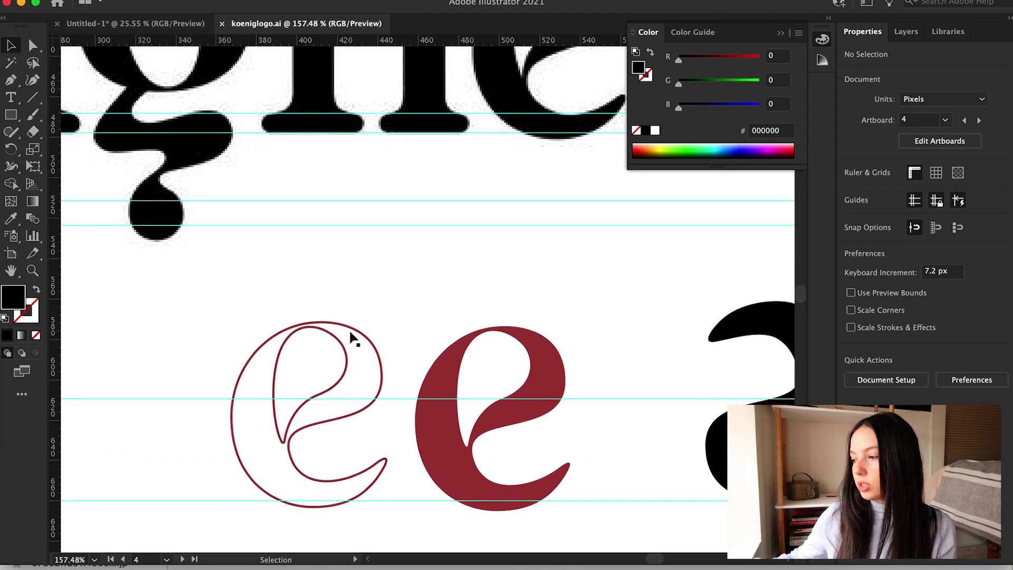
Step: Select the filled red e and the paths of the outlined e to inspect how each is constructed
left_click(536, 393)
left_click(561, 274)
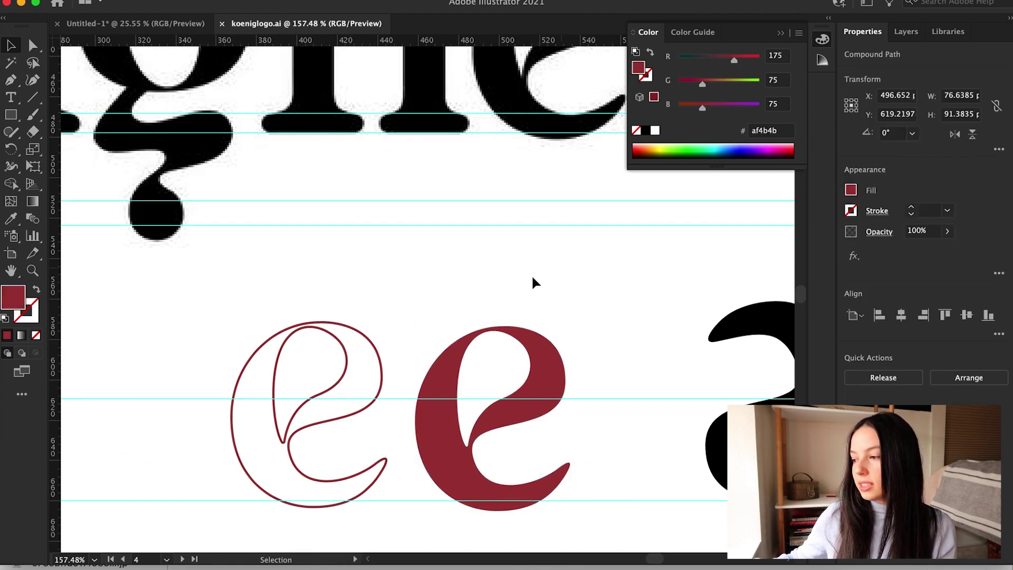
left_click(348, 372)
left_click(305, 355)
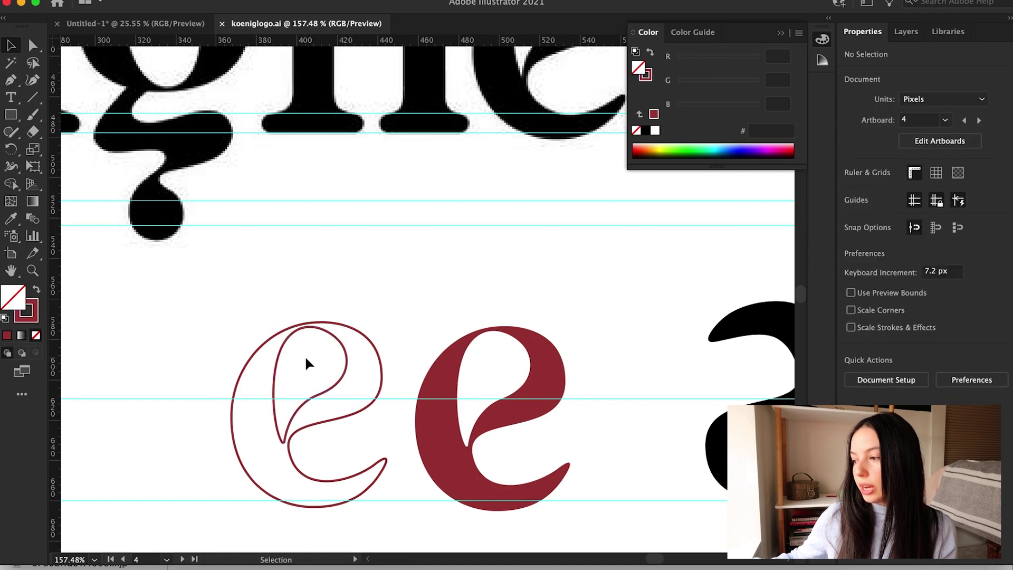
scroll(305, 353, "up", 3)
scroll(305, 353, "up", 2)
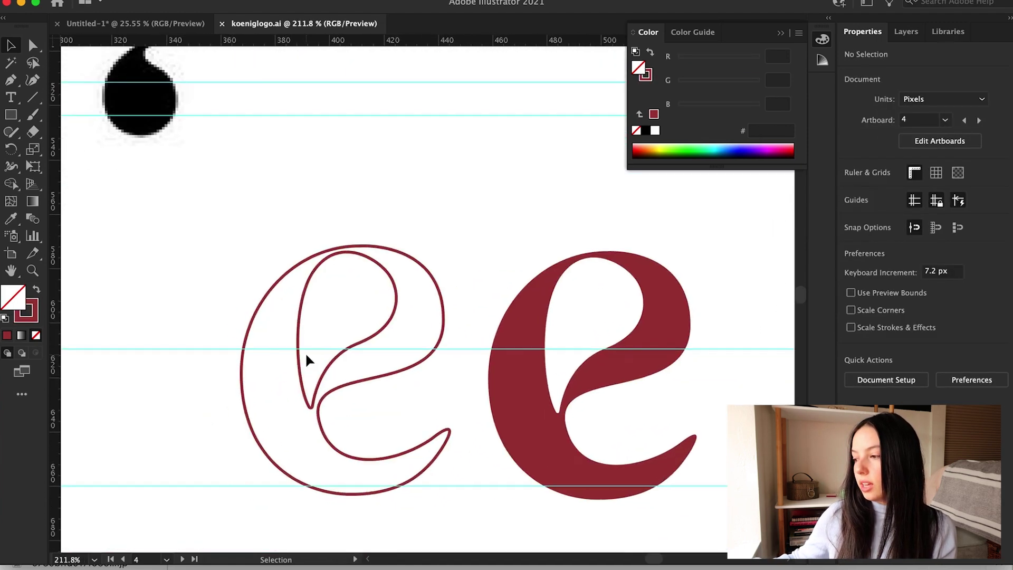
left_click(262, 288)
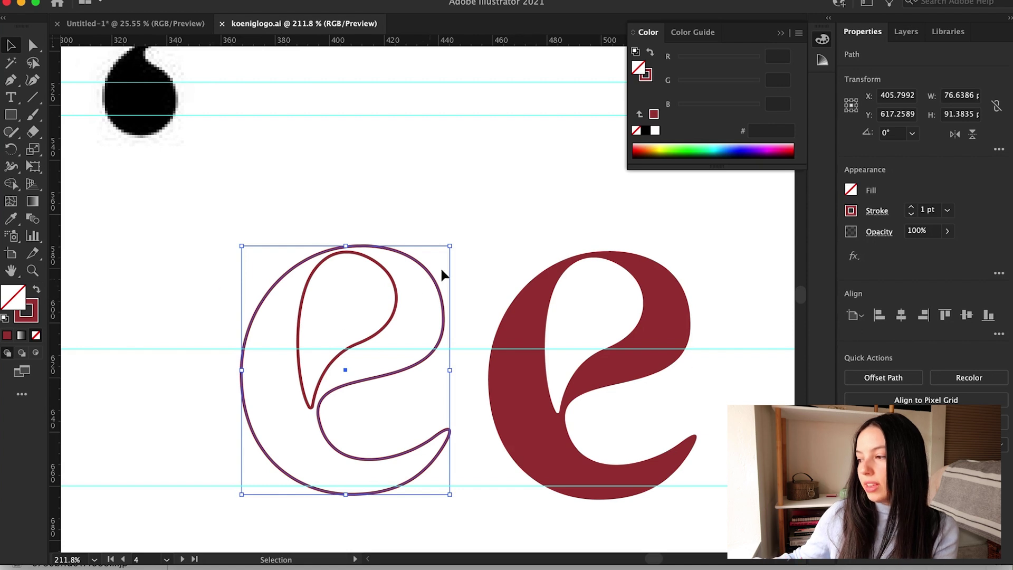
Step: Inspect the inner counter path of the outlined red e as a shape separate from its outer contour
left_click(392, 286)
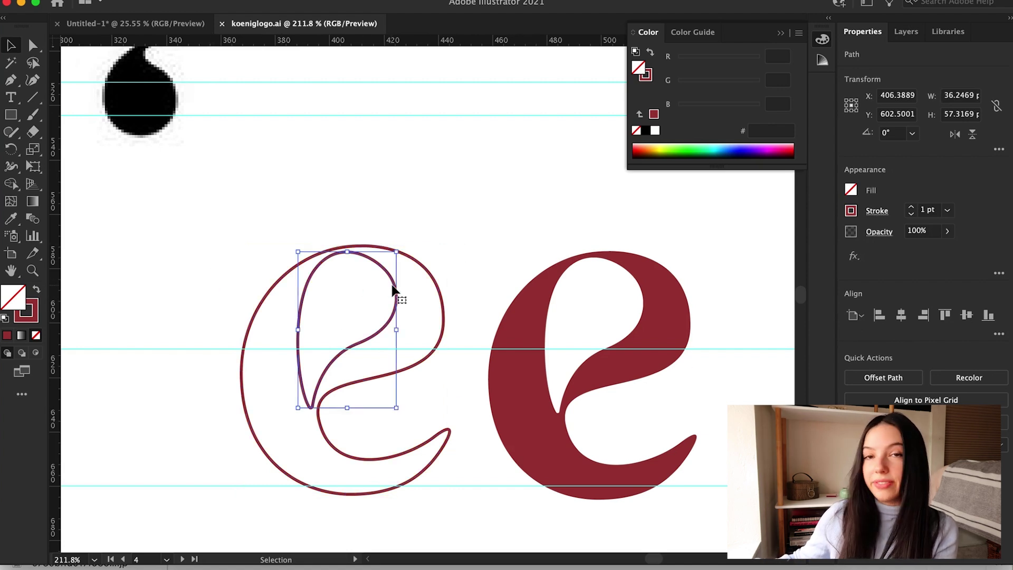
left_click(465, 231)
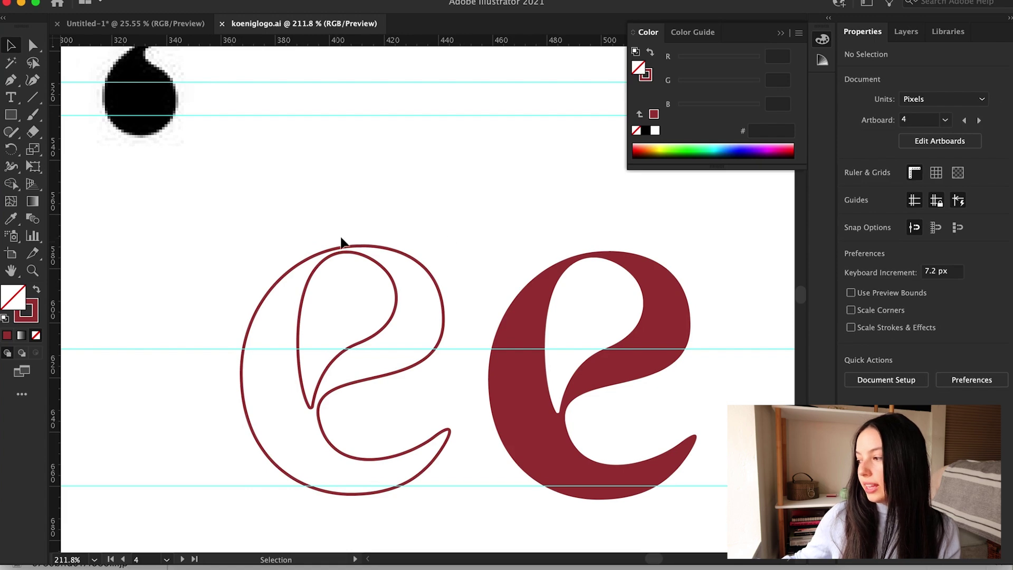
left_click(375, 346)
Step: Compare the two traced black g letters, checking the ear and the bowl of each one
scroll(436, 249, "down", 3)
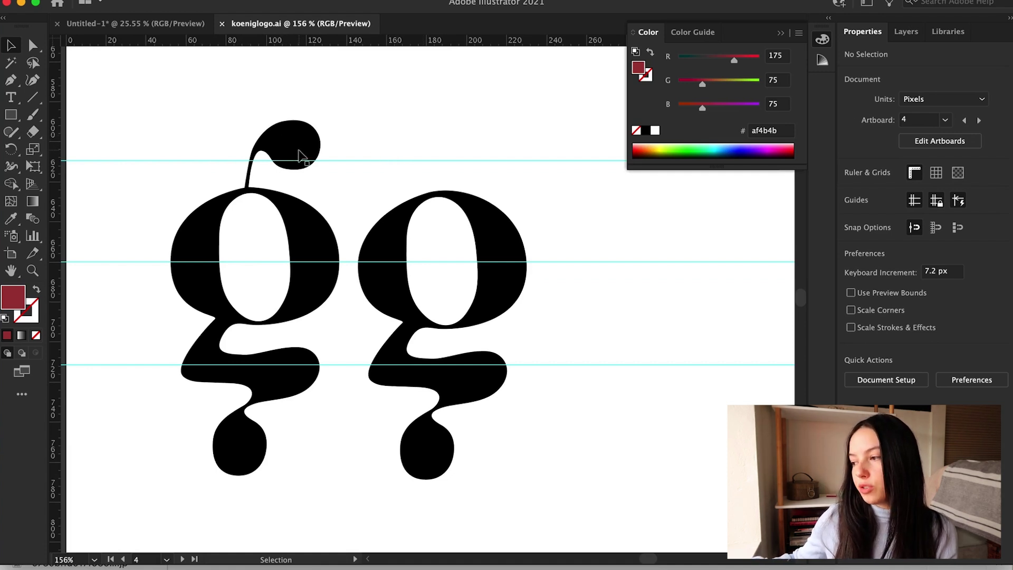
left_click(396, 276)
left_click(385, 161)
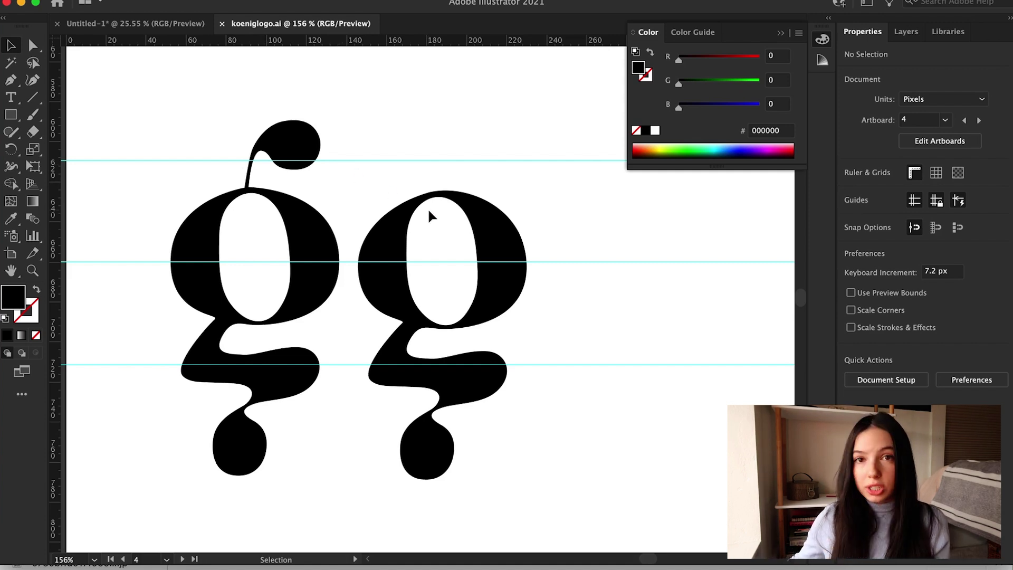
left_click(491, 229)
left_click(404, 149)
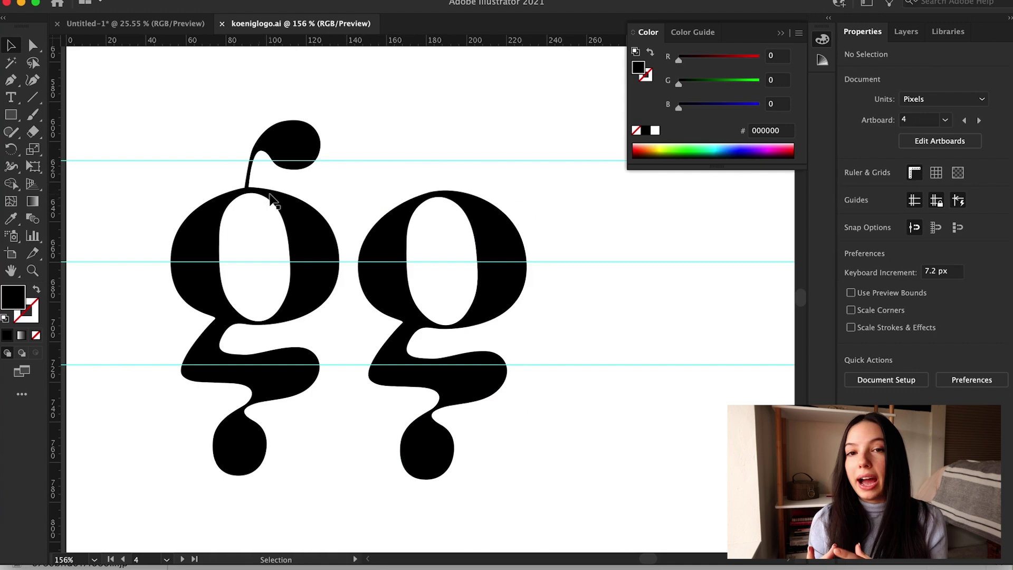
scroll(270, 201, "down", 2)
scroll(272, 200, "up", 1)
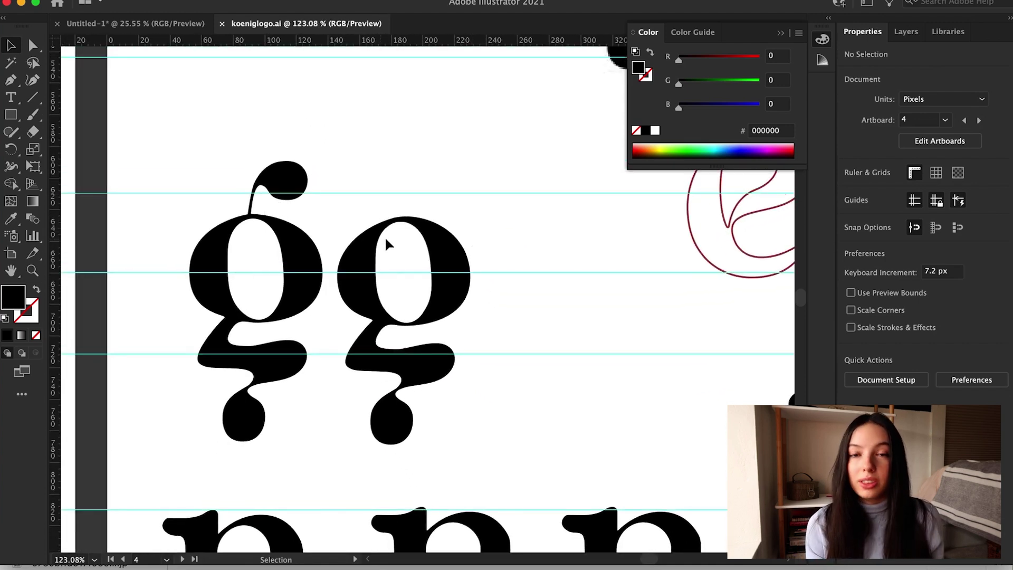
Step: Ready the Pen tool over the Agnes reference with no fill and a magenta dd2aaf stroke
scroll(394, 243, "up", 1)
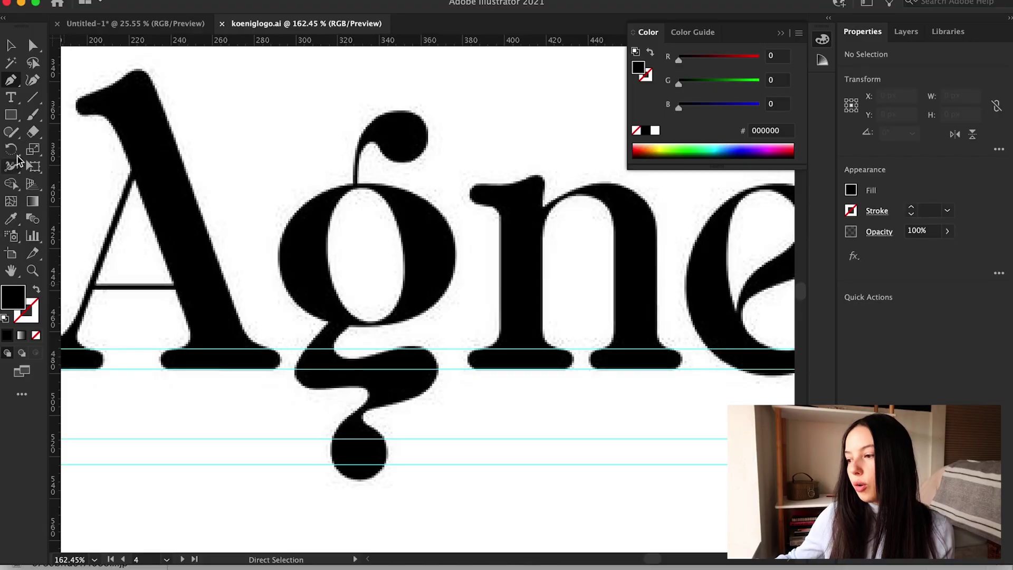
key("p")
key("a")
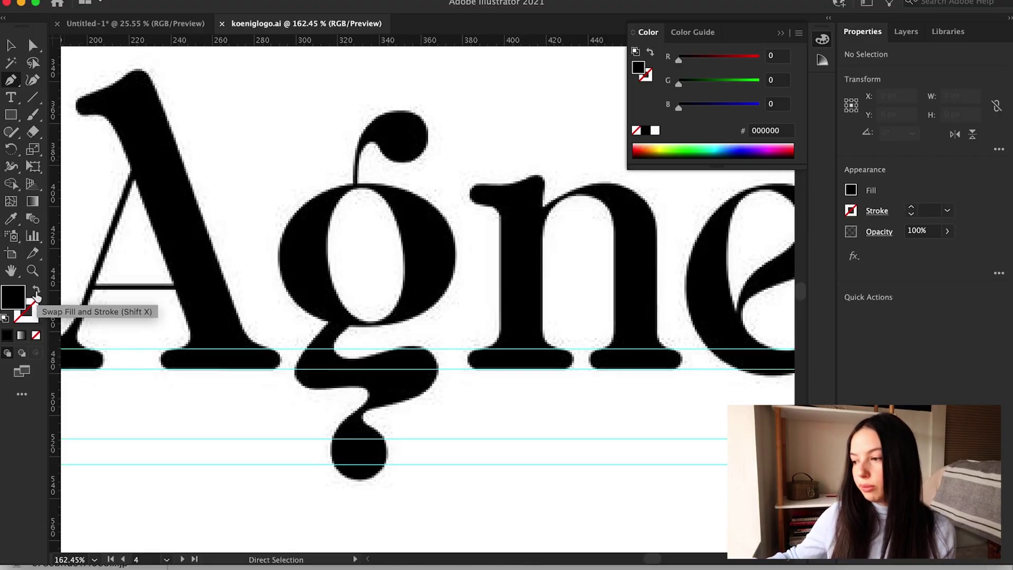
left_click(36, 291)
double_click(31, 319)
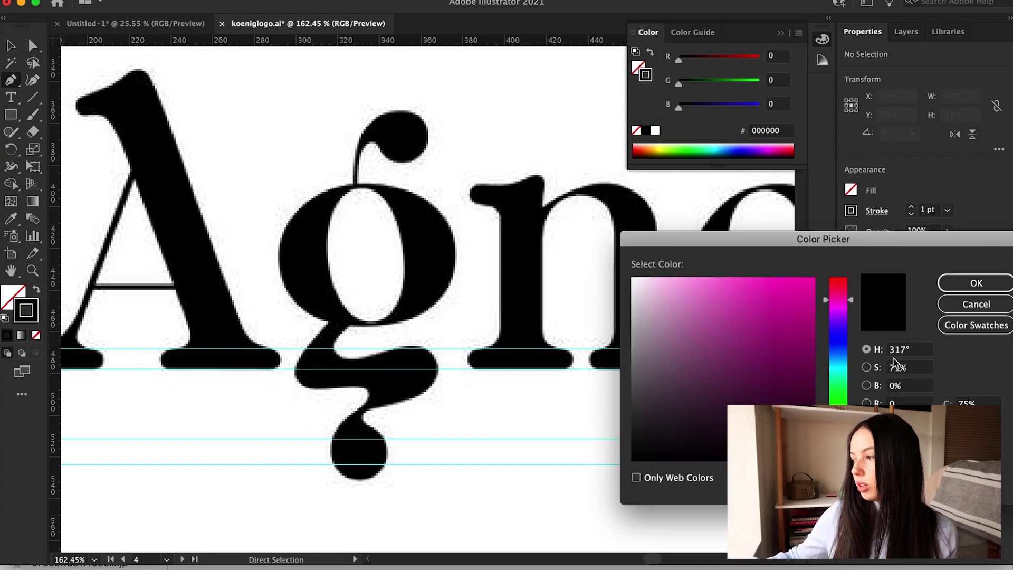
left_click(780, 301)
left_click(1006, 284)
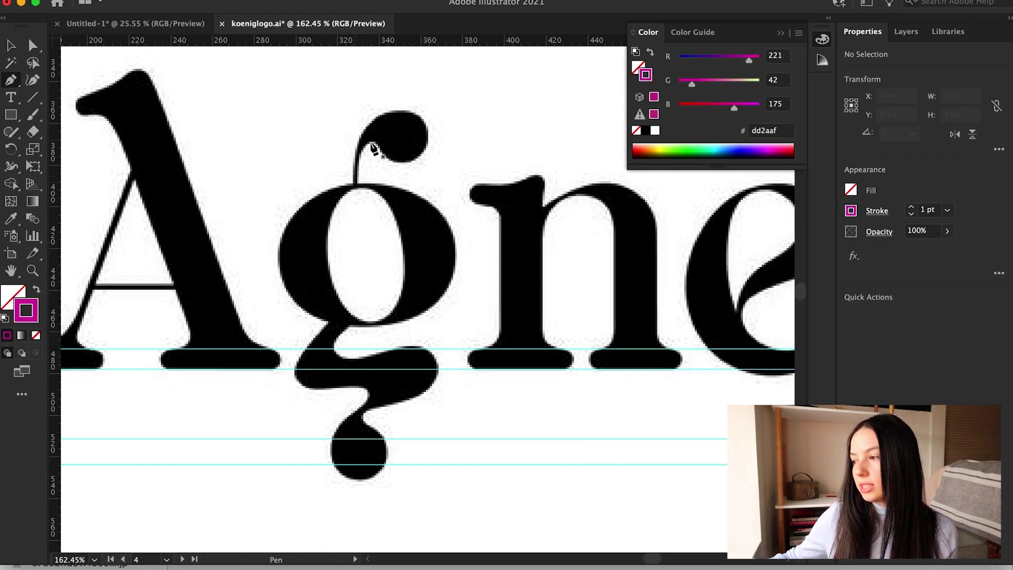
Step: Trace the reference g from the base of its ear down the bowl's left side and around the lower loop and tail
left_click(356, 184)
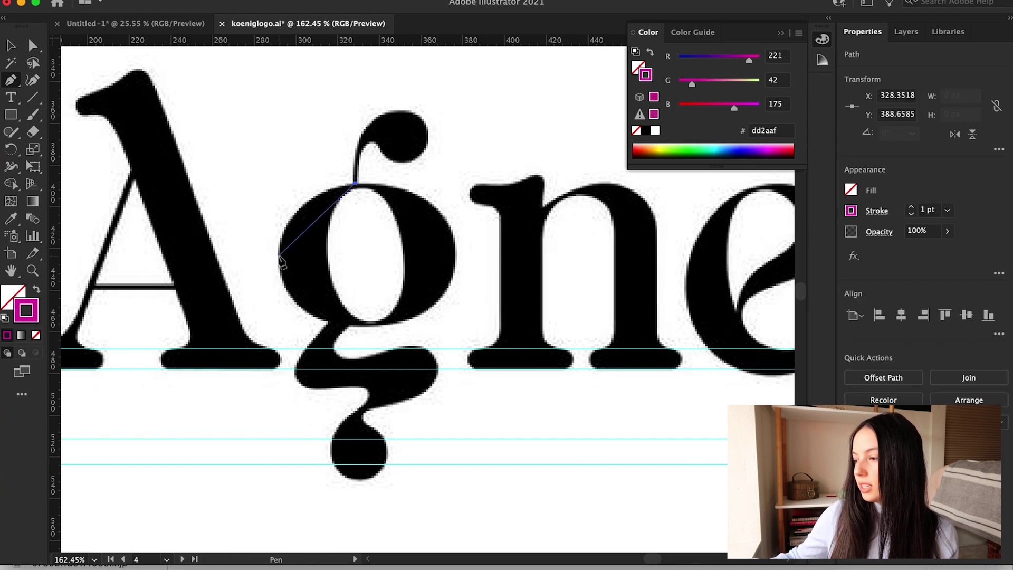
left_click_drag(278, 257, 280, 323)
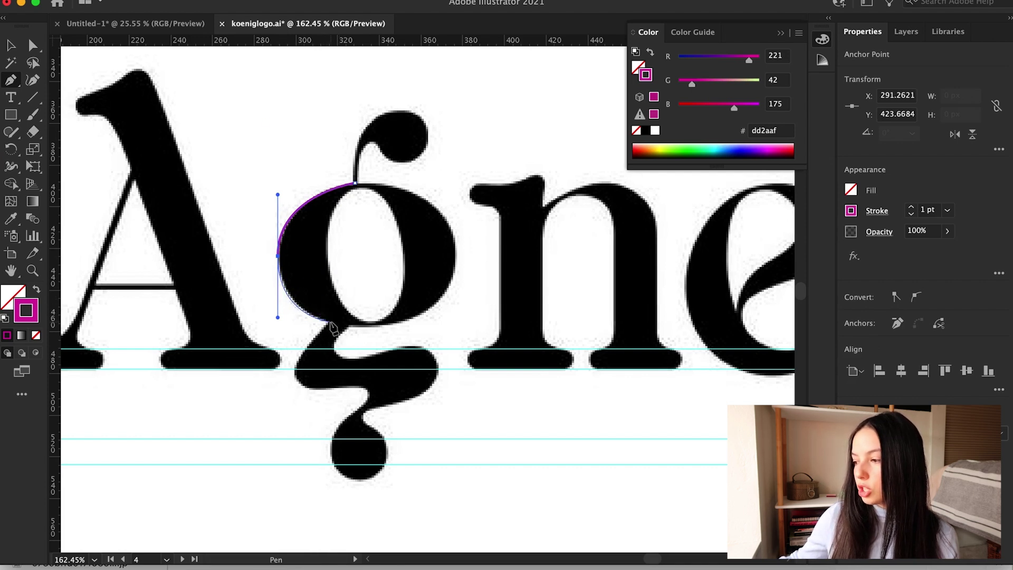
left_click_drag(329, 321, 337, 275)
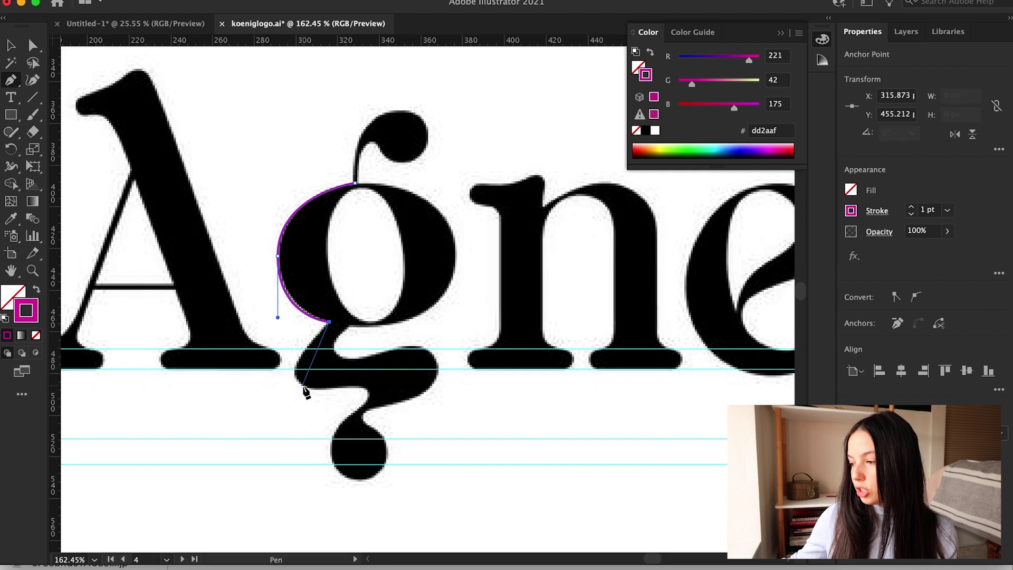
left_click_drag(303, 385, 331, 397)
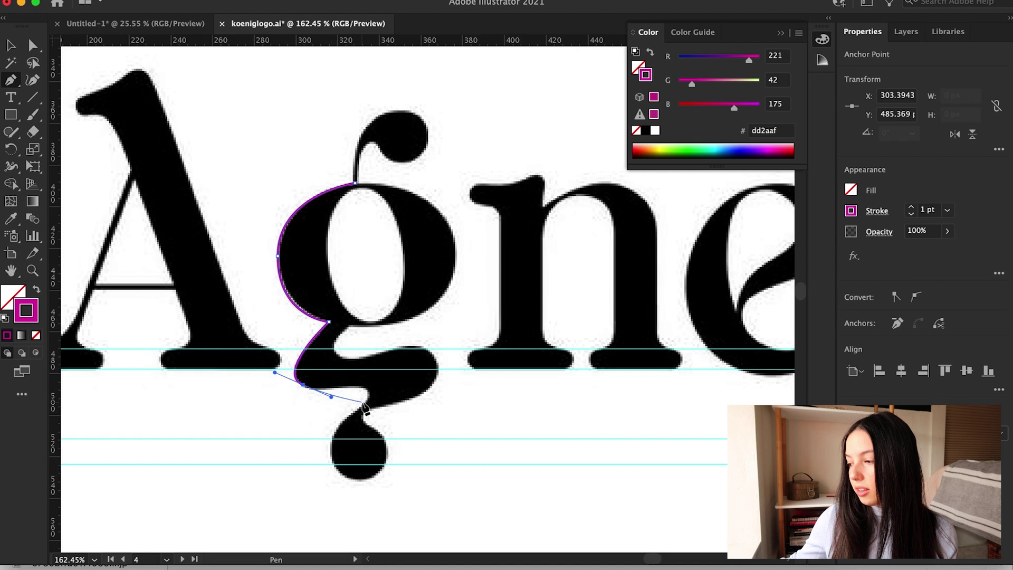
left_click_drag(364, 406, 345, 435)
left_click_drag(339, 473, 351, 527)
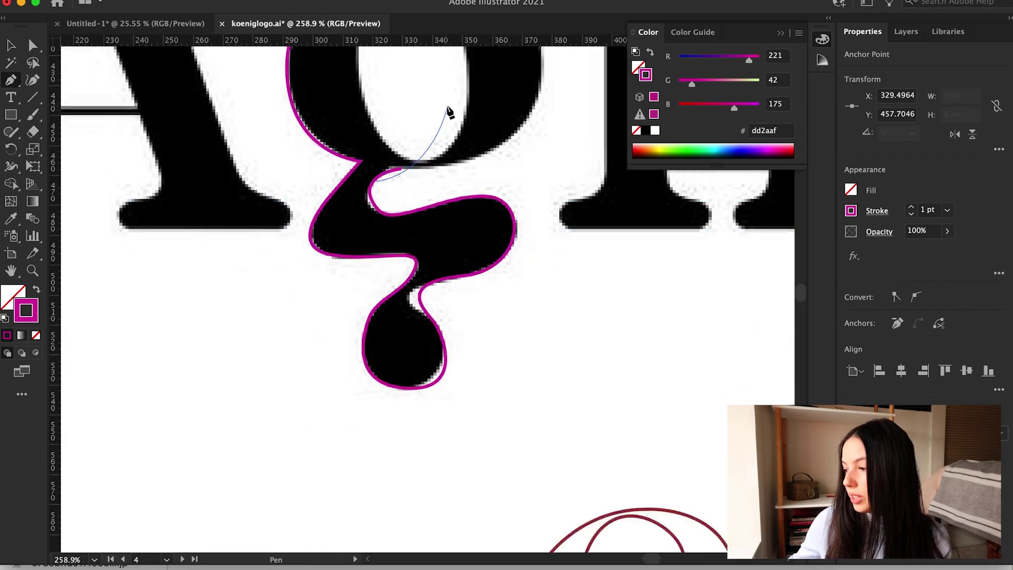
scroll(451, 109, "up", 3)
scroll(441, 193, "up", 3)
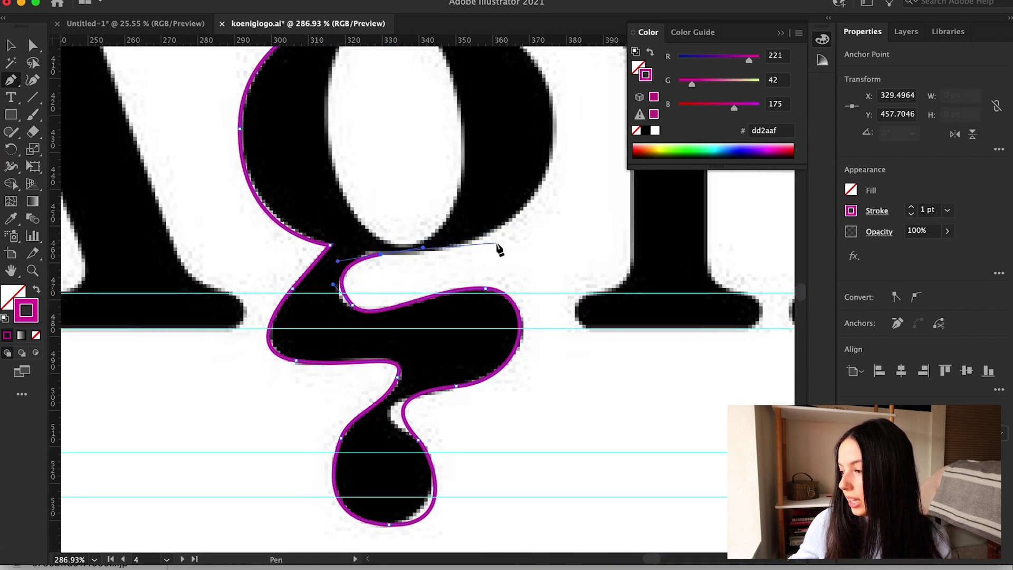
left_click_drag(546, 171, 558, 93)
scroll(557, 95, "up", 3)
left_click_drag(508, 119, 475, 102)
key("super+z")
key("super+z")
key("super+z")
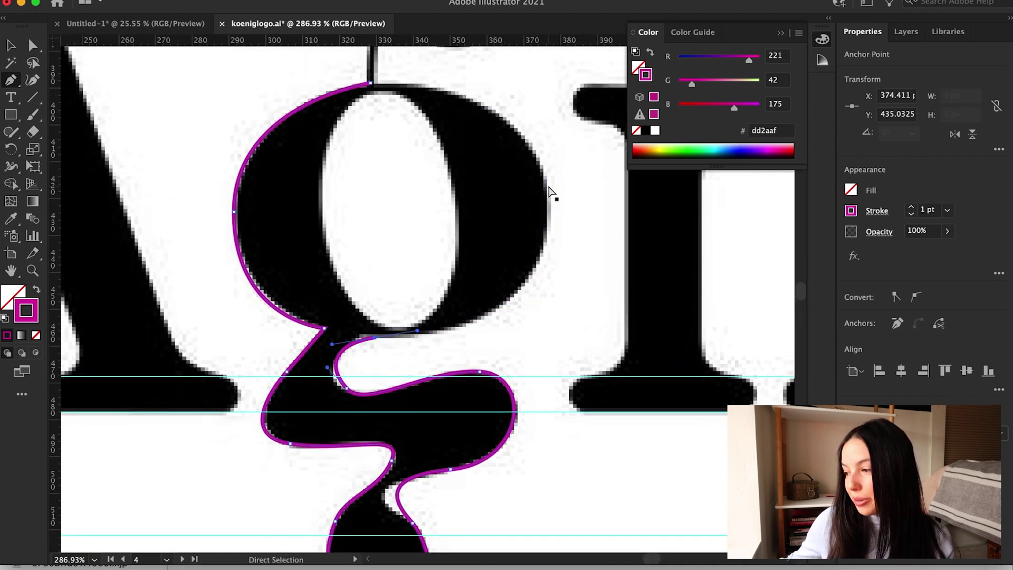
Step: Trace the right side of the g's bowl and close the outline at its starting point, about 86 by 143 px overall
left_click_drag(549, 209, 539, 98)
left_click(371, 82)
key("v")
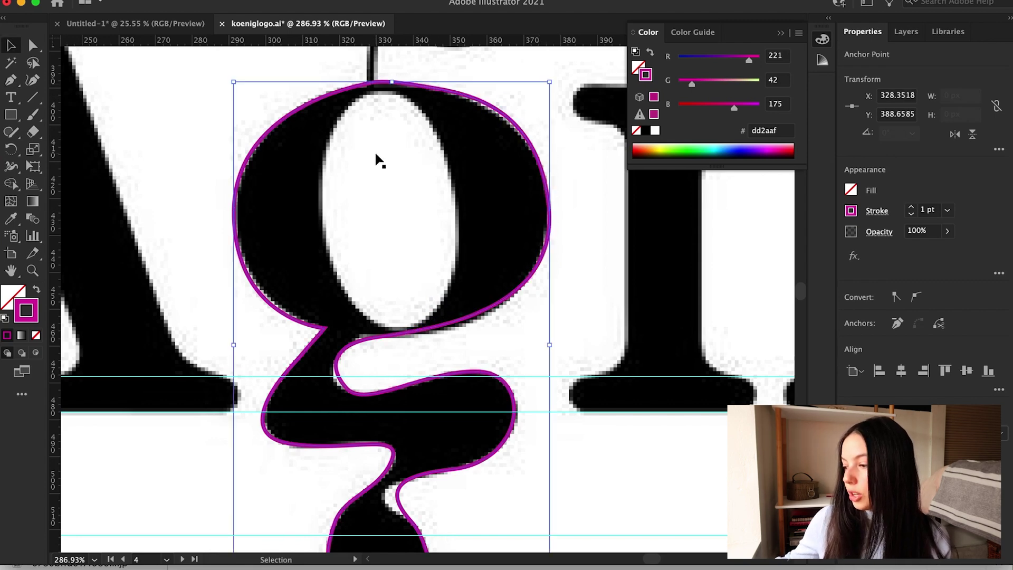
Step: Move the traced g outline off the reference onto the empty area below the A
scroll(376, 154, "down", 5)
scroll(375, 150, "down", 1)
left_click_drag(422, 144, 306, 315)
scroll(305, 314, "down", 3)
scroll(305, 315, "left", 1)
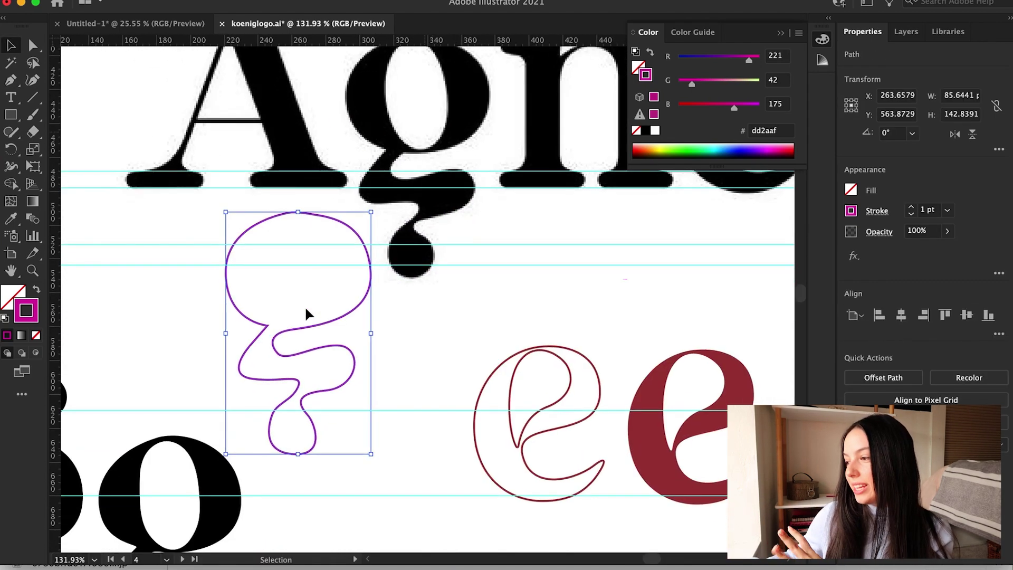
left_click(201, 355)
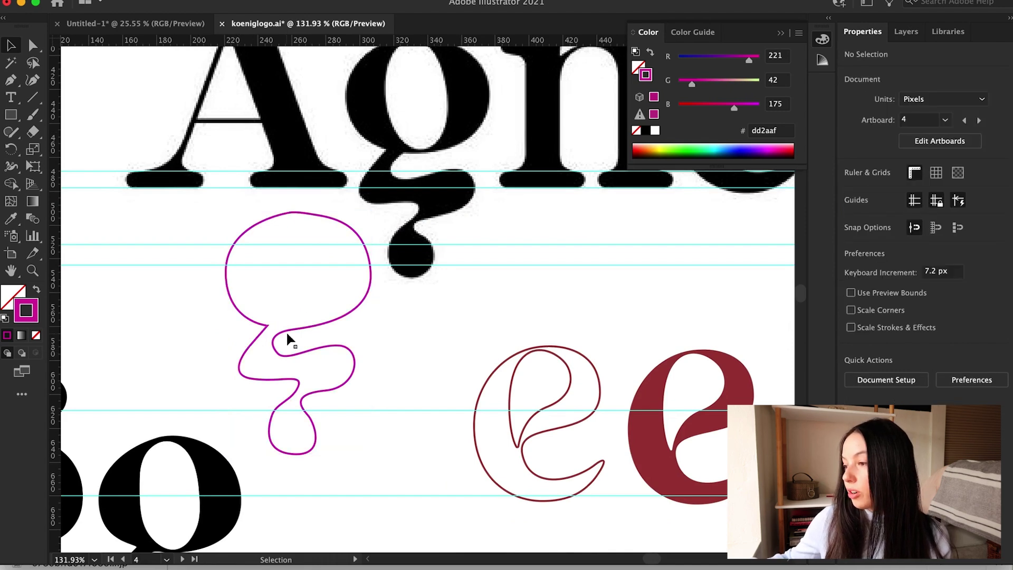
Step: Adjust the anchor points at the top of the traced g's bowl to smooth the curve where the path closes
left_click(290, 212)
key("a")
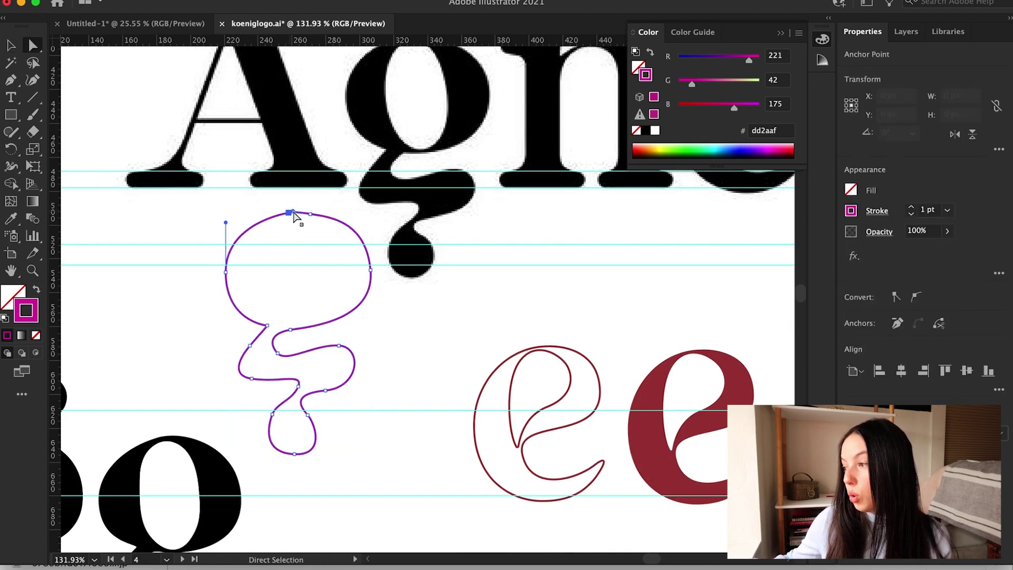
left_click(295, 213)
scroll(296, 213, "up", 2)
scroll(296, 214, "up", 2)
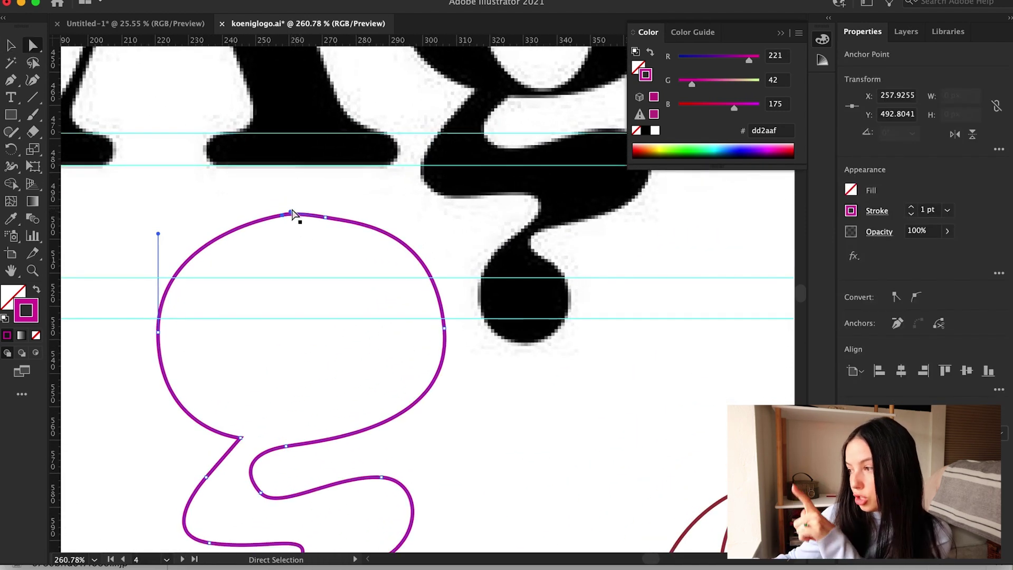
left_click(291, 214)
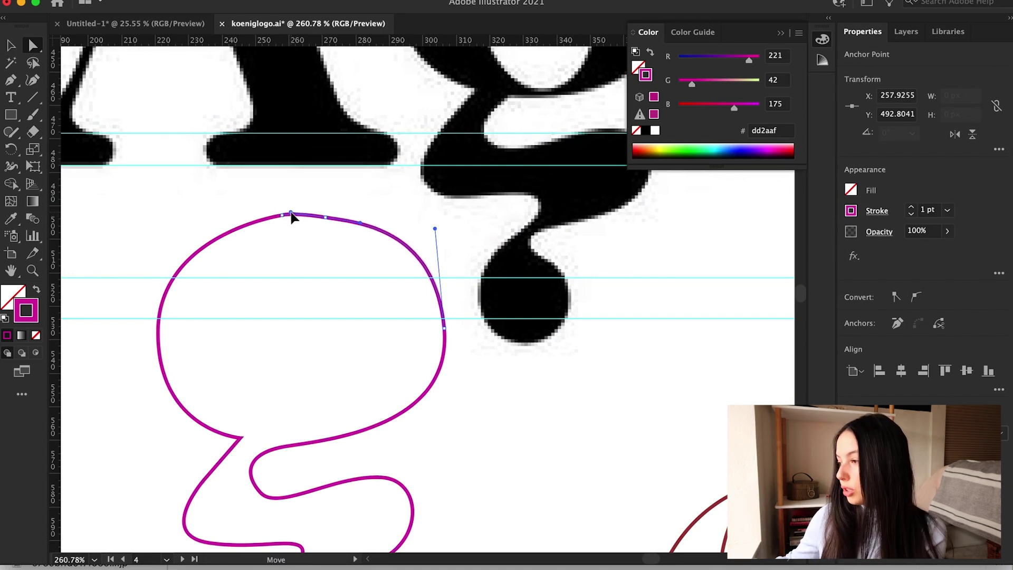
Step: Trace the oval counter of the reference g with the Pen tool as a closed path about 36 by 65 px
scroll(372, 367, "down", 3)
key("p")
left_click(483, 88)
left_click_drag(442, 91, 428, 116)
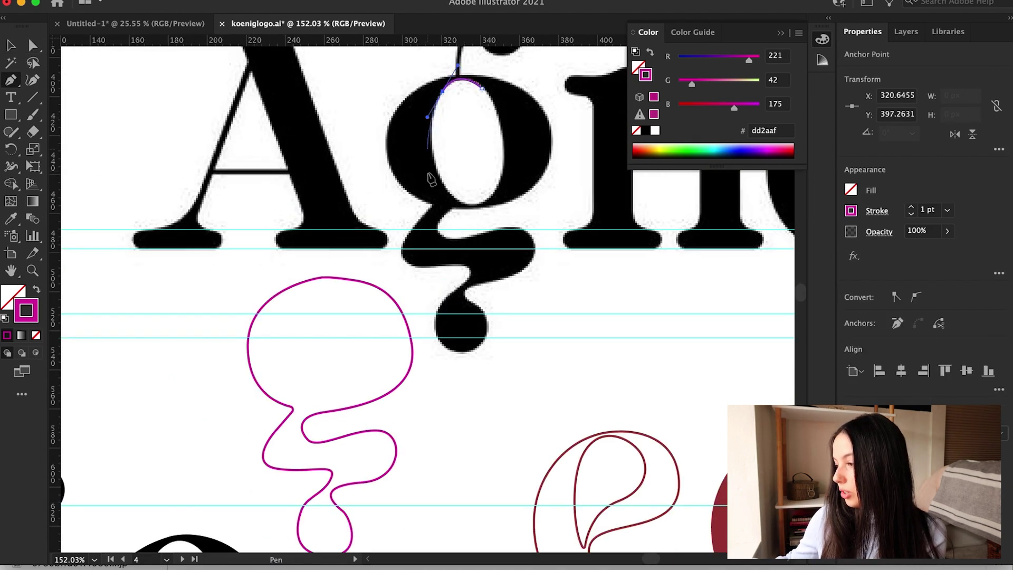
left_click_drag(470, 205, 513, 204)
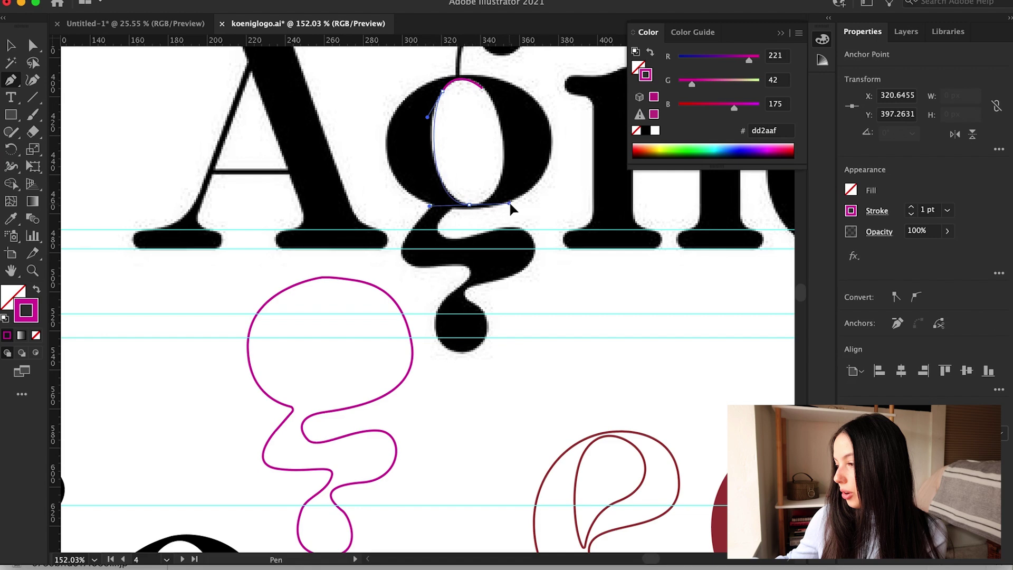
left_click_drag(483, 88, 478, 83)
Step: Move the traced oval counter from the reference into the bowl of the magenta g outline
key("v")
scroll(478, 82, "up", 3)
left_click_drag(493, 208, 362, 403)
scroll(294, 244, "down", 5)
left_click(294, 244)
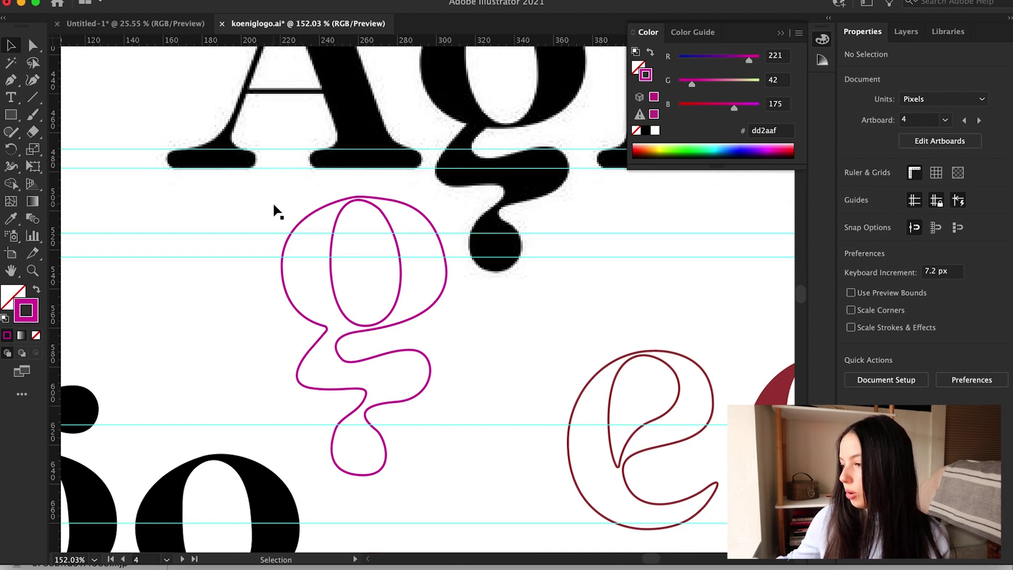
Step: Swap fill and stroke on the oval counter and on the outer g outline so both have solid magenta fills
left_click(338, 228)
left_click(36, 290)
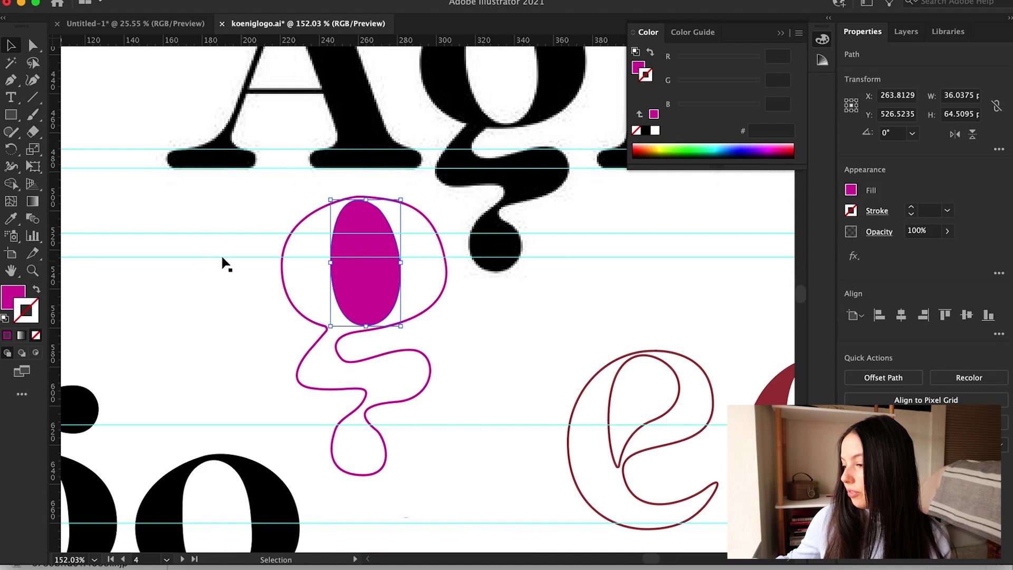
left_click(242, 267)
left_click(236, 374)
left_click(293, 315)
left_click(26, 310)
left_click(36, 290)
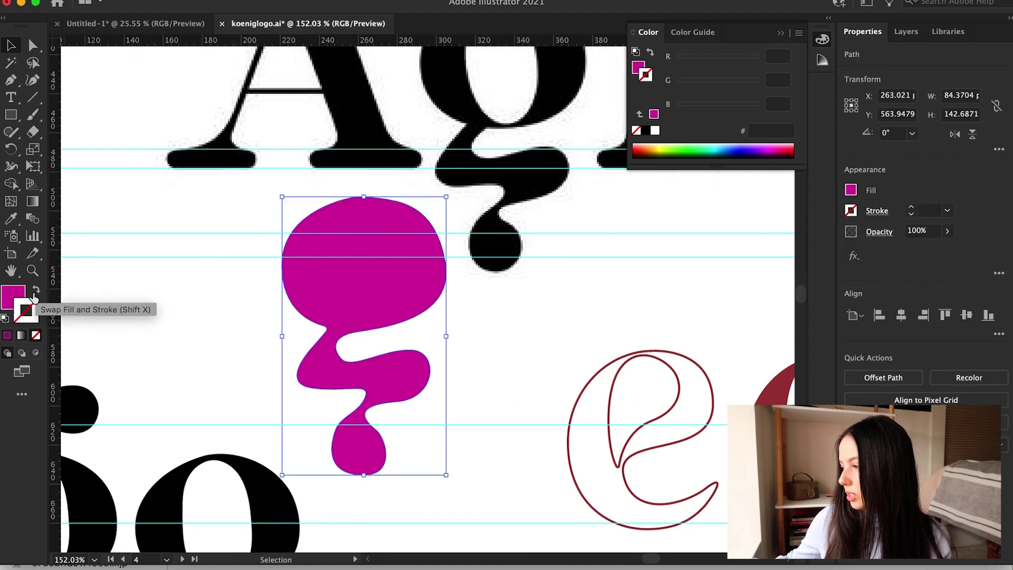
Step: Set the outer g shape's fill to dark purple 662d5a
double_click(13, 296)
left_click(736, 386)
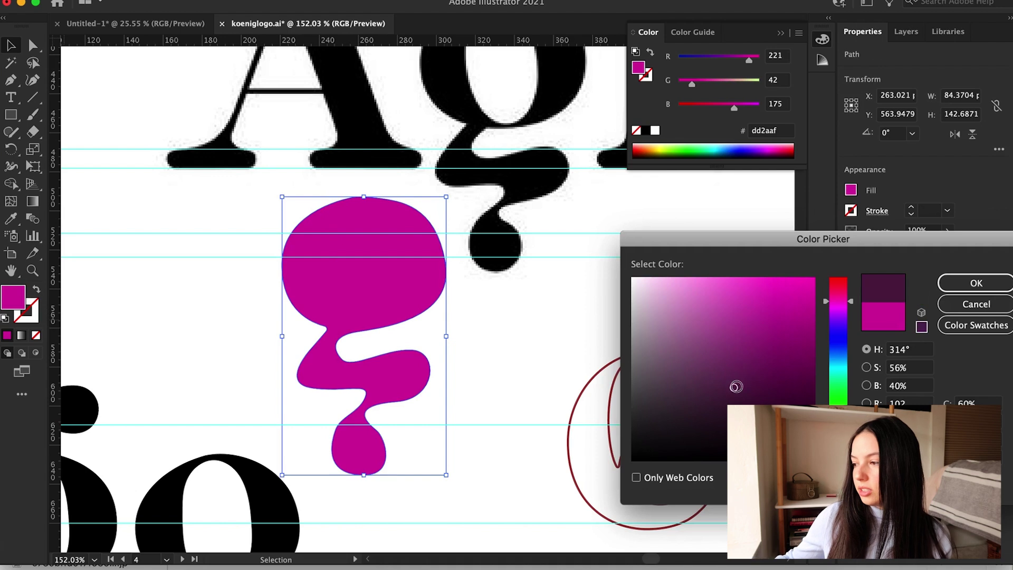
left_click(976, 283)
left_click(222, 315)
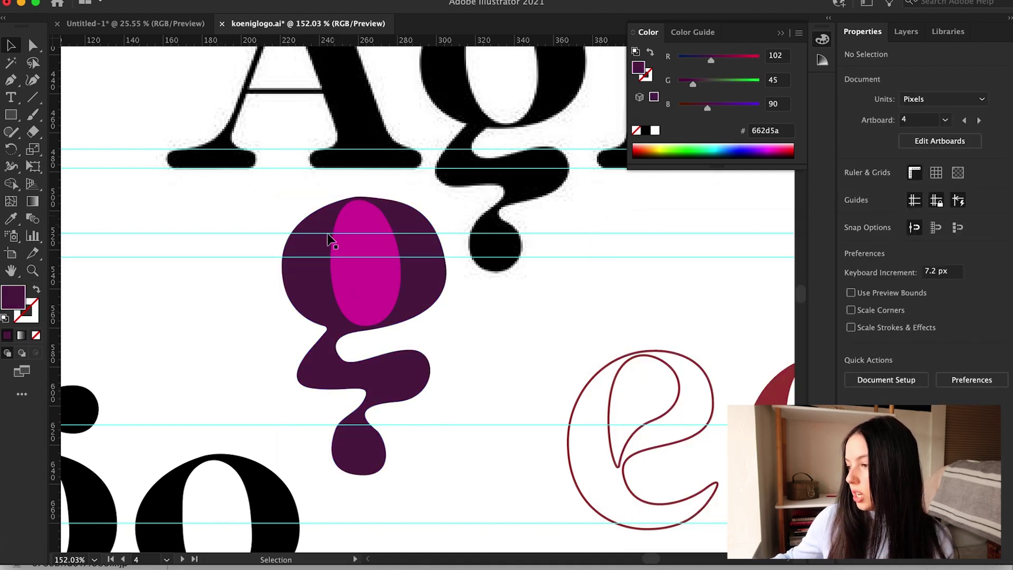
Step: Select the g shape together with its counter and cut the counter out with Pathfinder Minus Front
left_click_drag(268, 221, 303, 159)
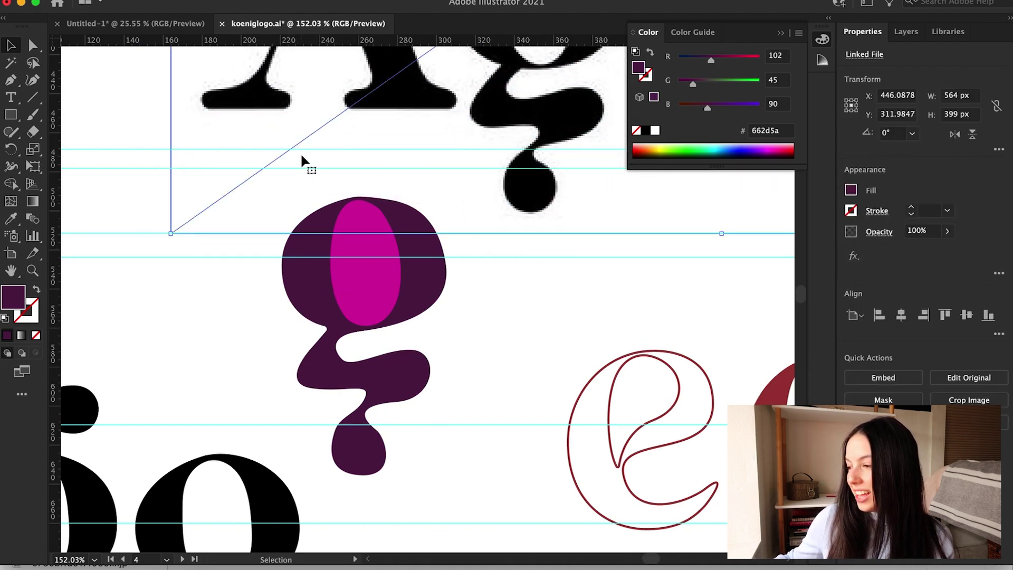
left_click(255, 323)
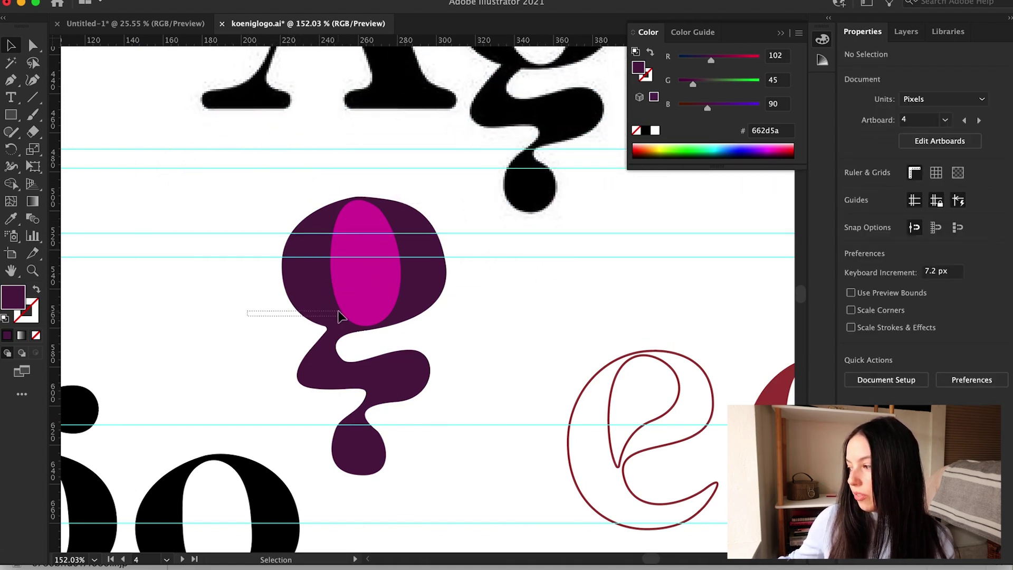
left_click_drag(389, 291, 389, 267)
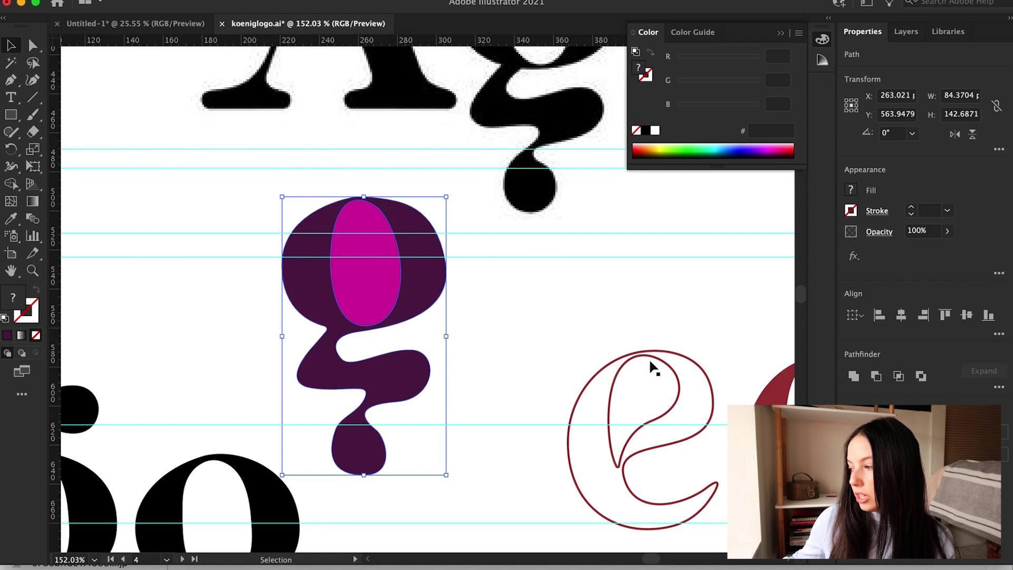
left_click(878, 378)
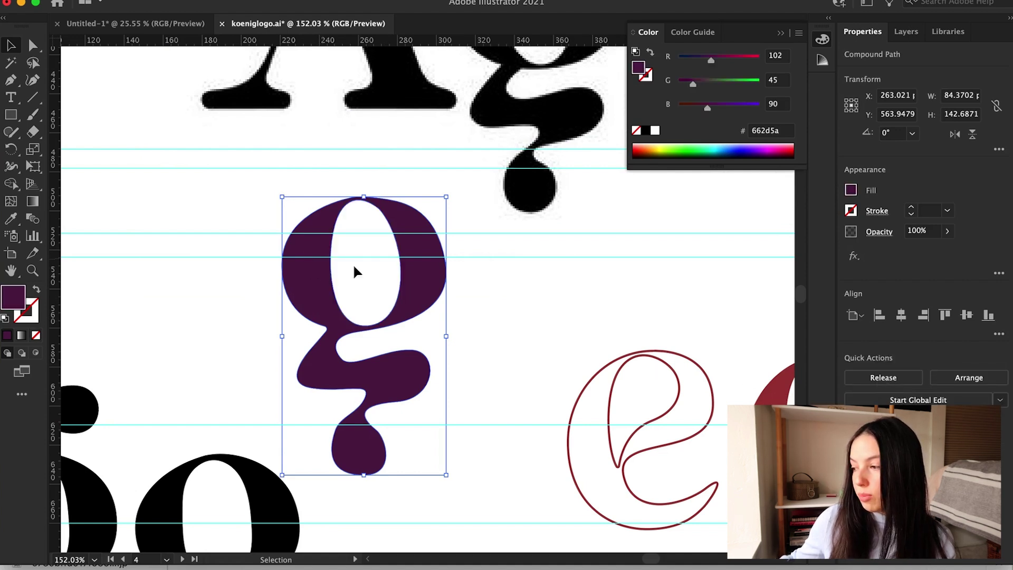
left_click(209, 307)
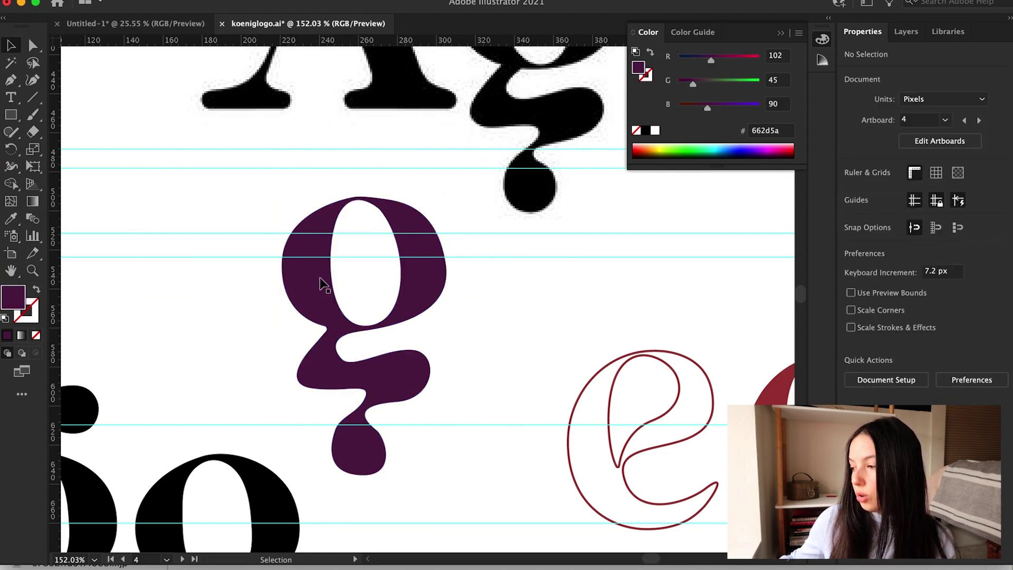
left_click(406, 290)
left_click(471, 317)
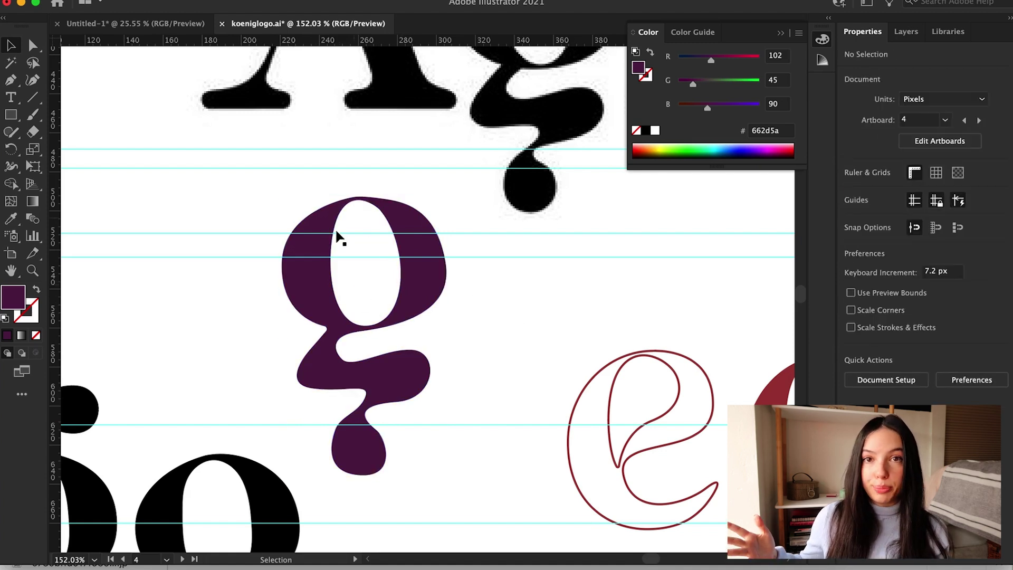